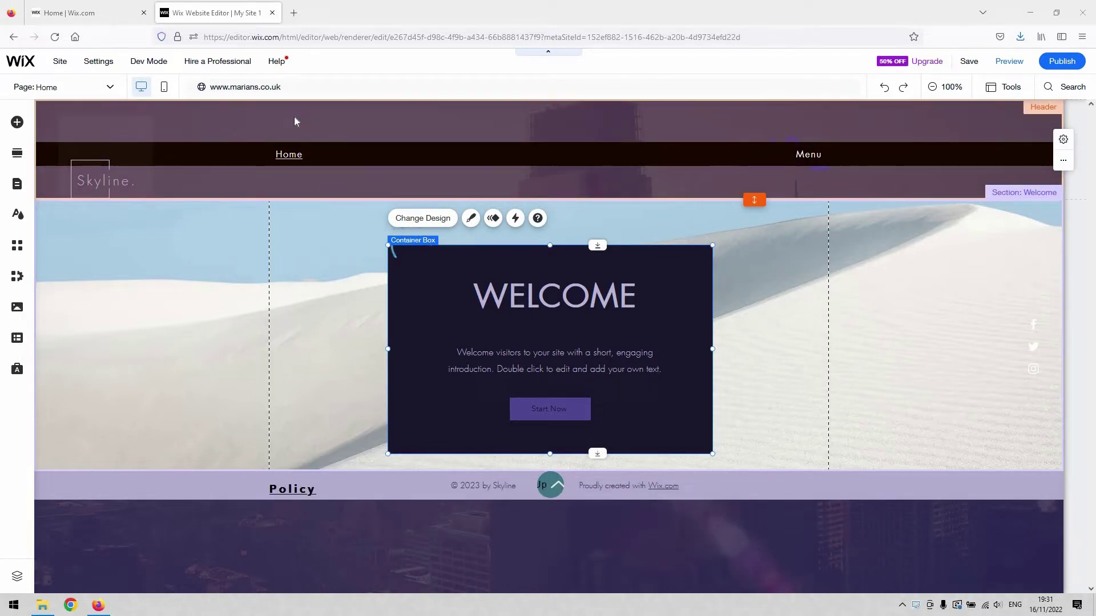
Browse the Contact & Forms elements in the Add Elements panel.
left_click(18, 123)
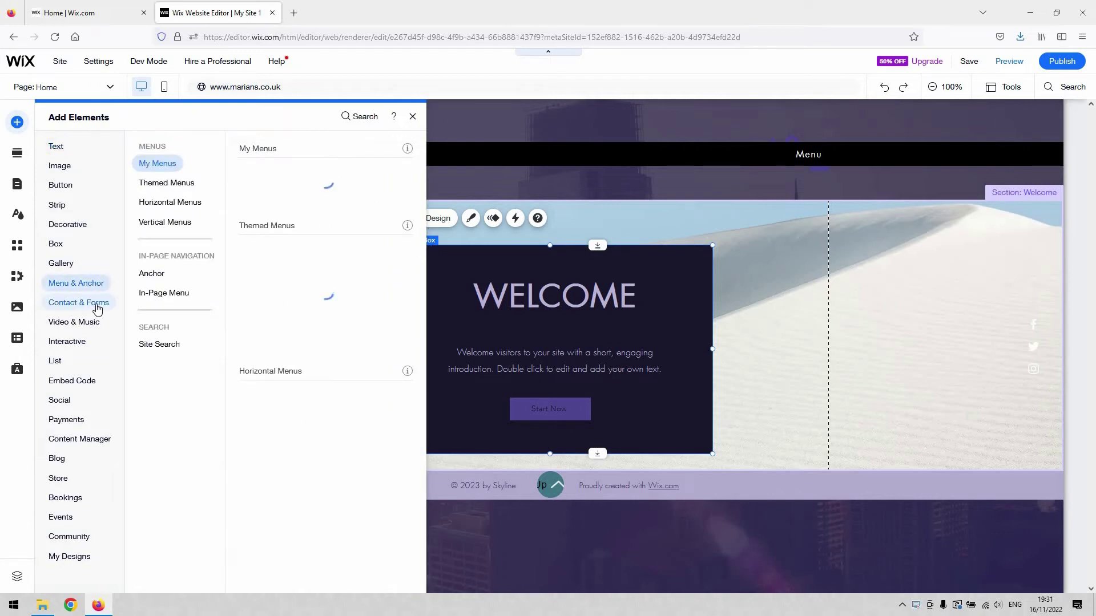
mouse_move(94, 308)
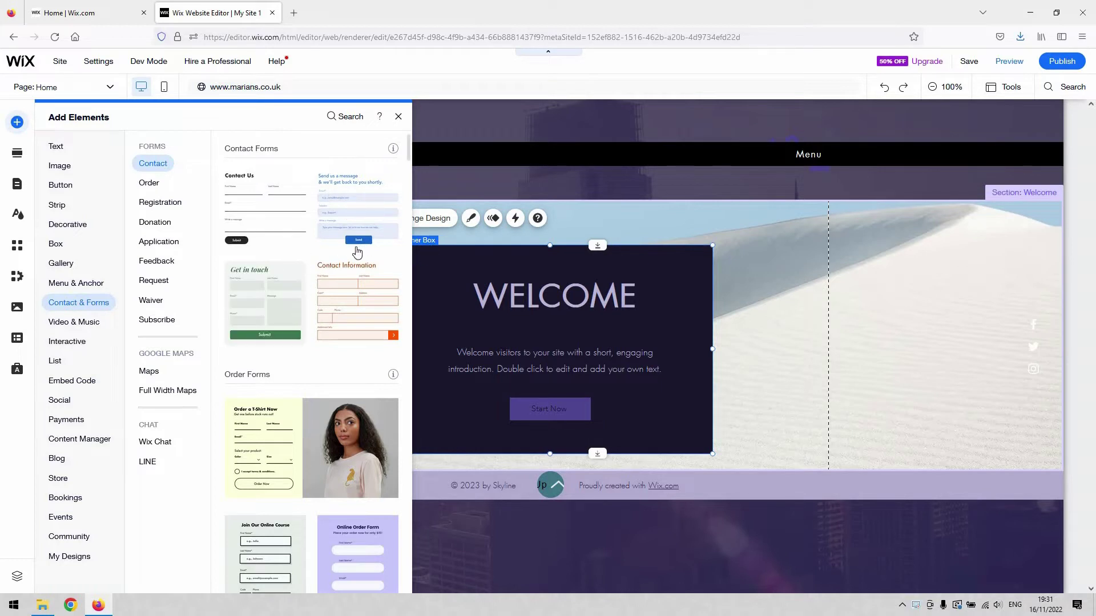
scroll(356, 252, "down", 6)
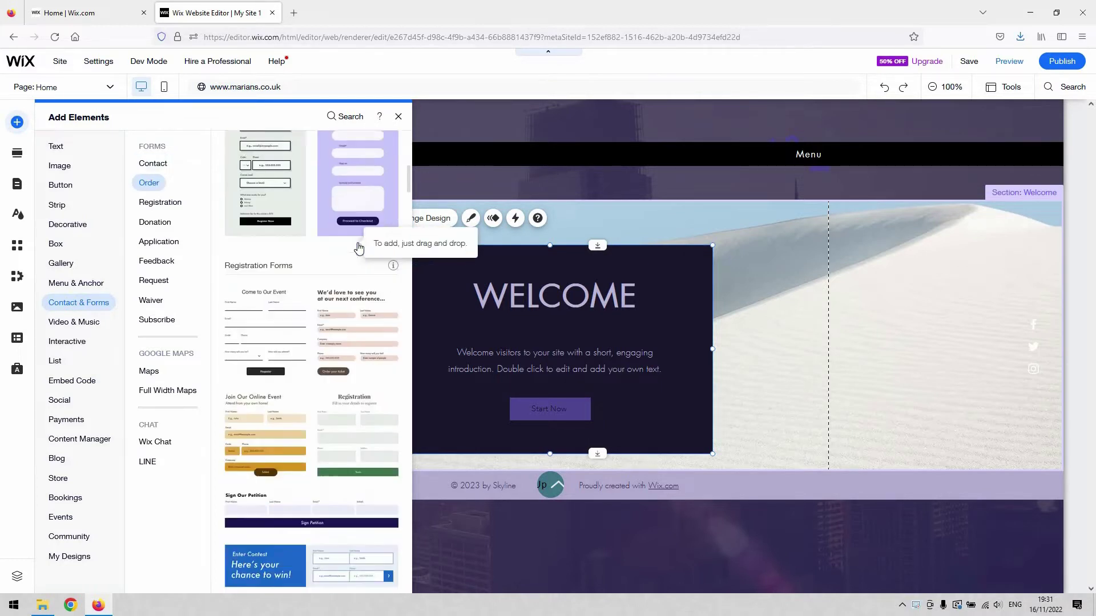
scroll(359, 249, "down", 2)
scroll(358, 249, "down", 2)
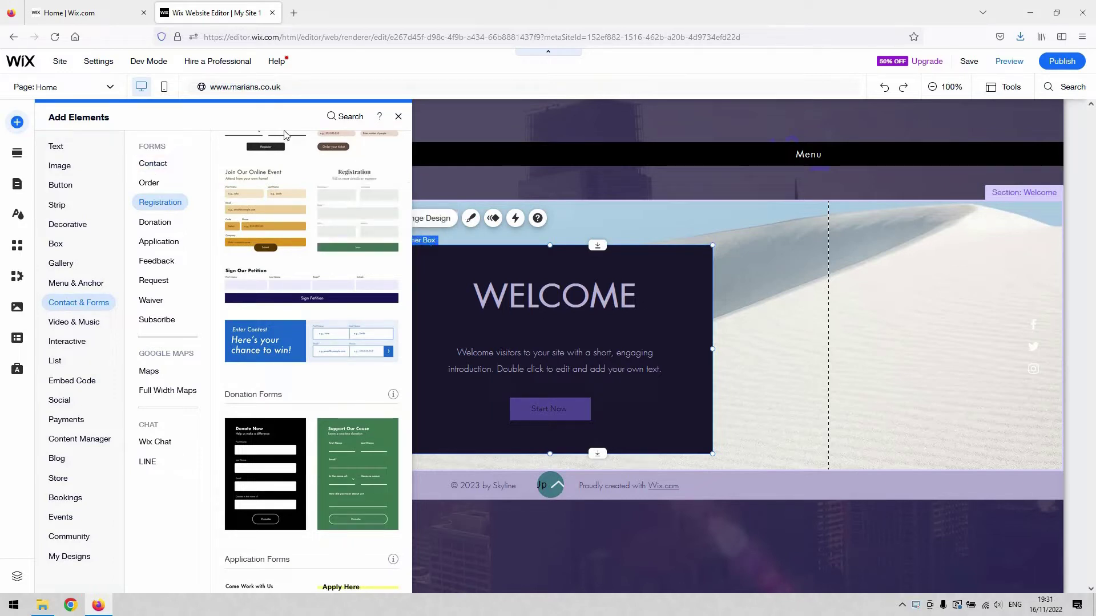
Close Add Elements without adding anything, dismiss the save error, and show the ready-made sections.
left_click(398, 118)
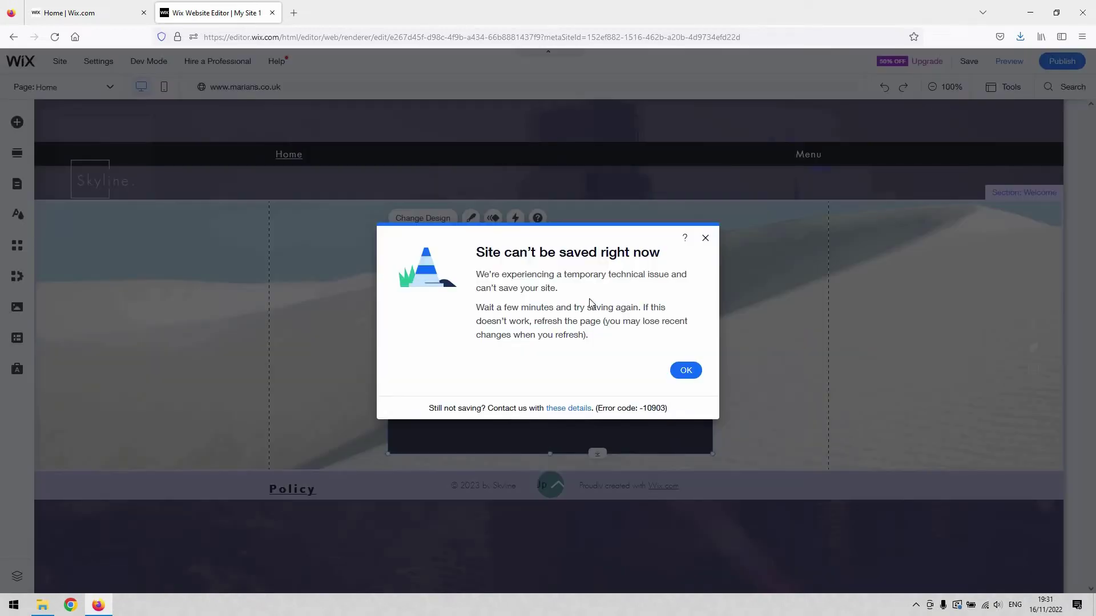
key("Escape")
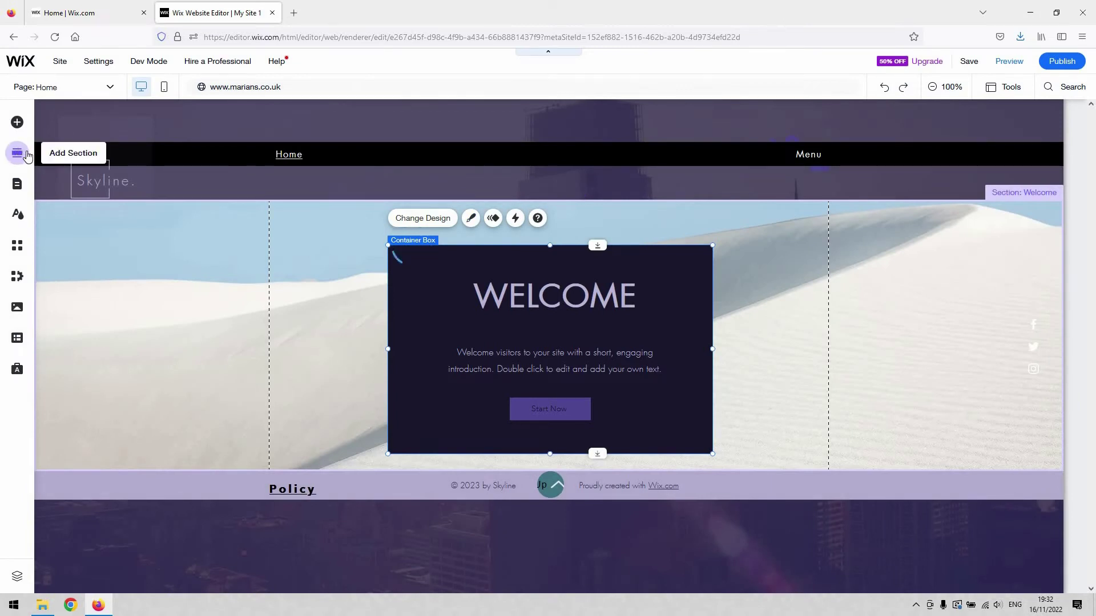
left_click(17, 153)
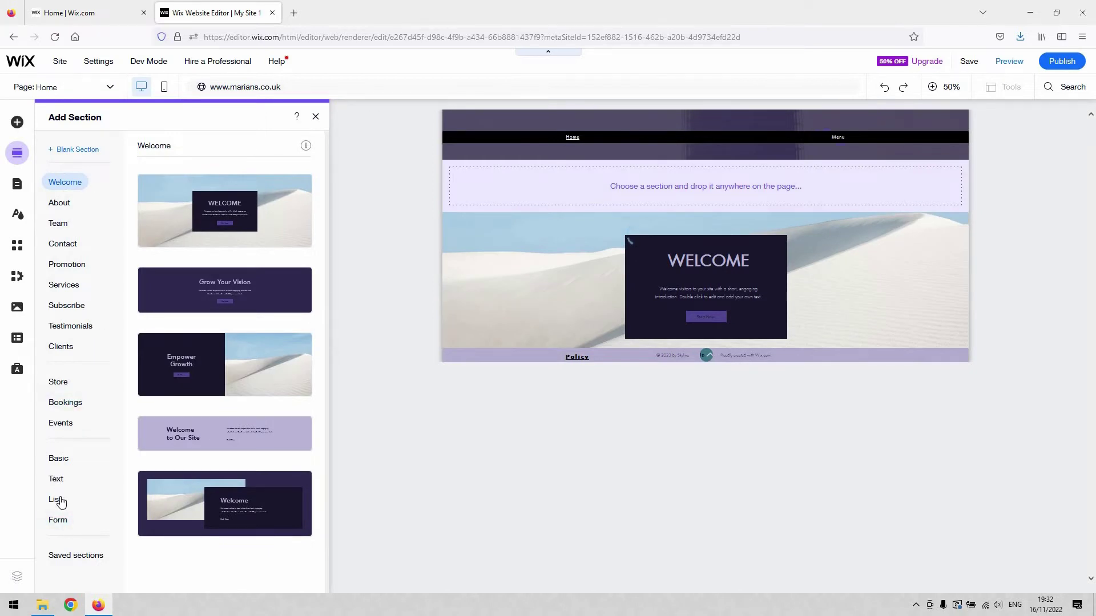
Show the Form section designs and scroll through email sign-up, job application and quote request layouts.
left_click(64, 523)
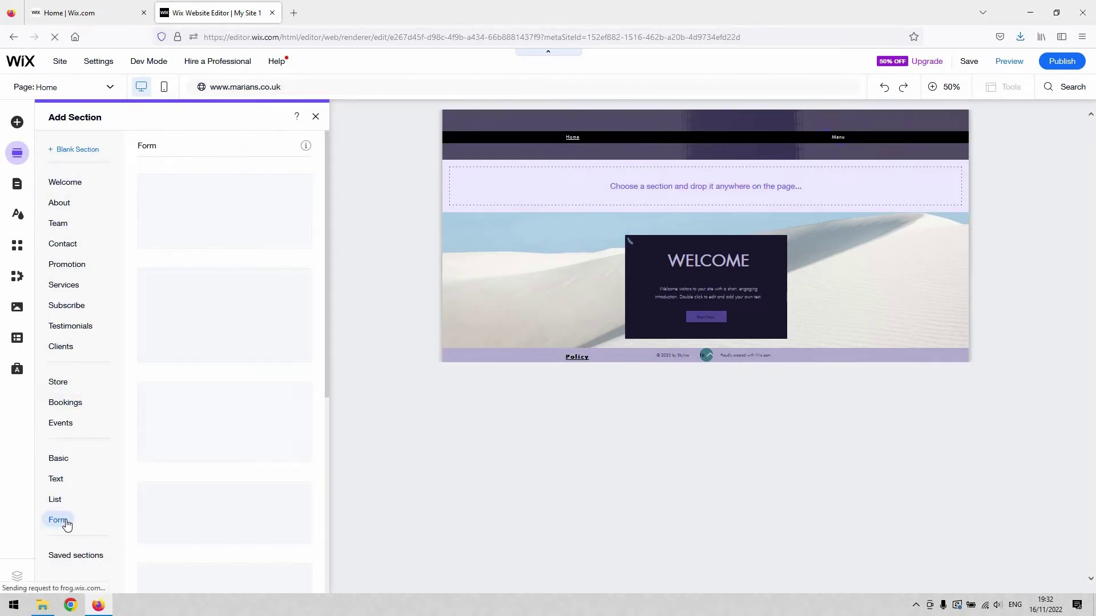
scroll(224, 352, "down", 1)
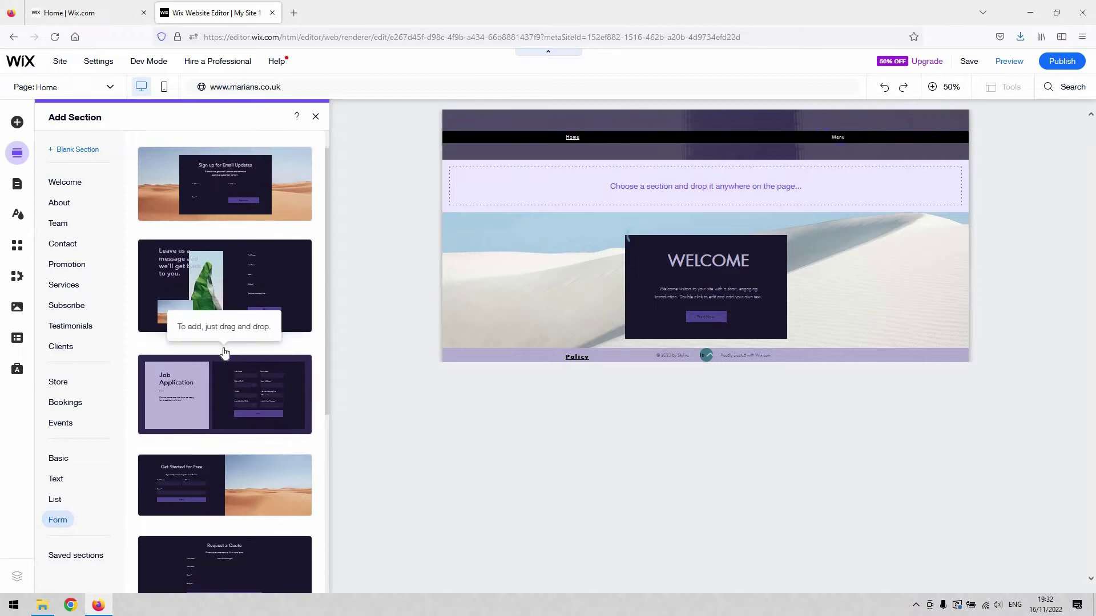
scroll(223, 352, "down", 3)
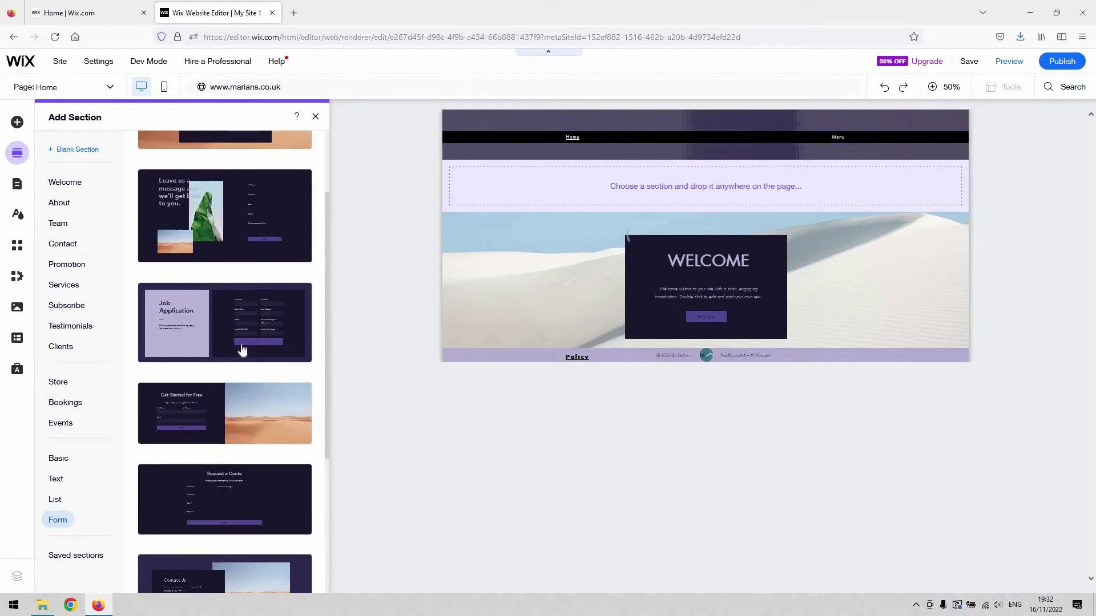
scroll(251, 326, "up", 3)
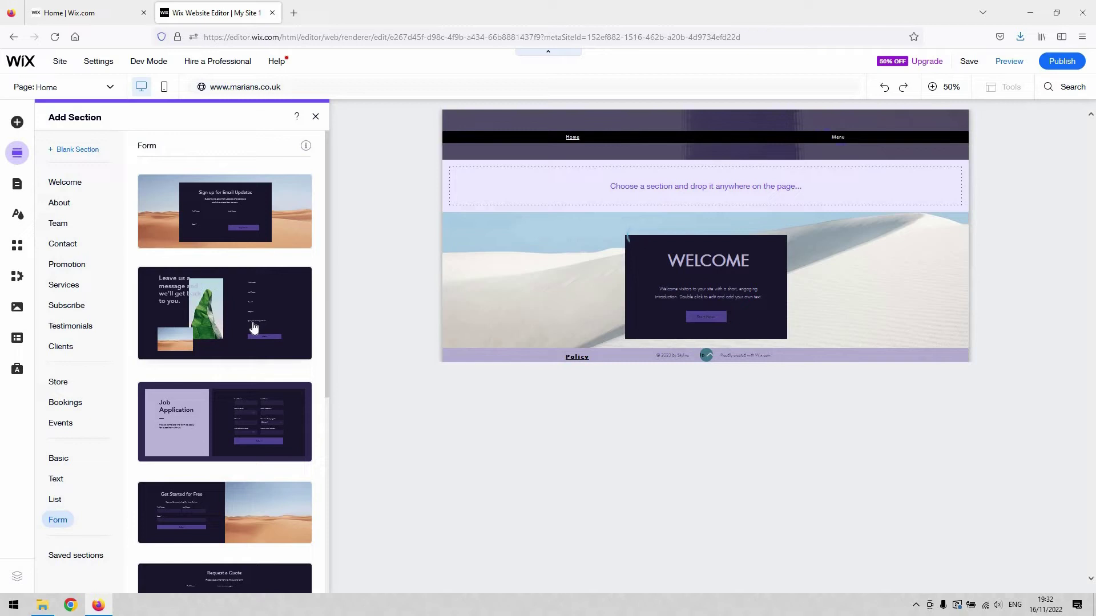
scroll(254, 327, "down", 3)
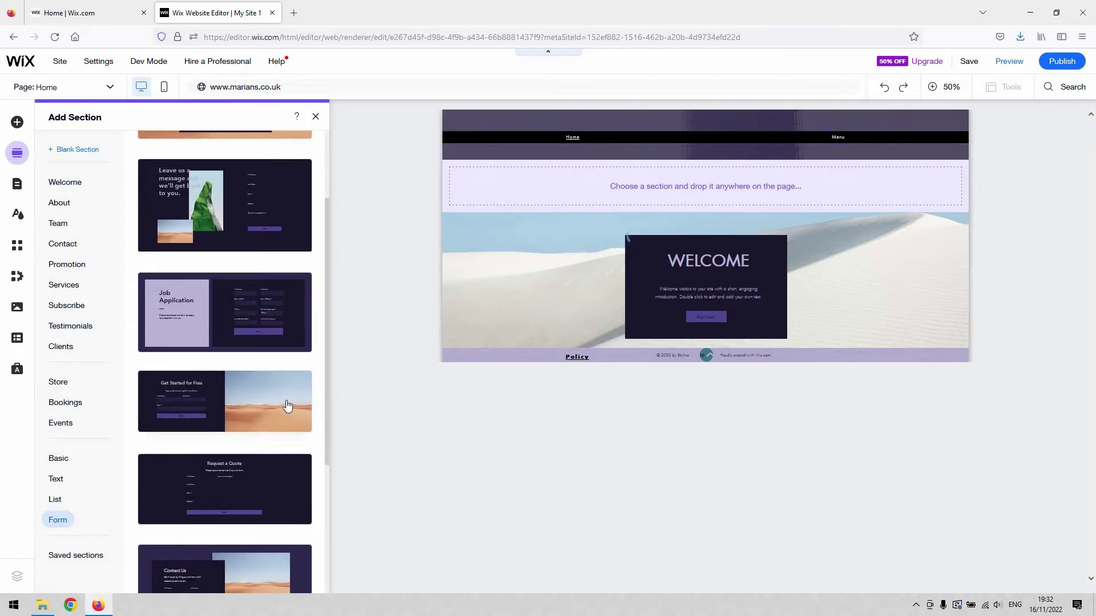
Place the Get Started for Free section below Welcome, then select its heading and sign-up form.
left_click_drag(600, 405, 723, 388)
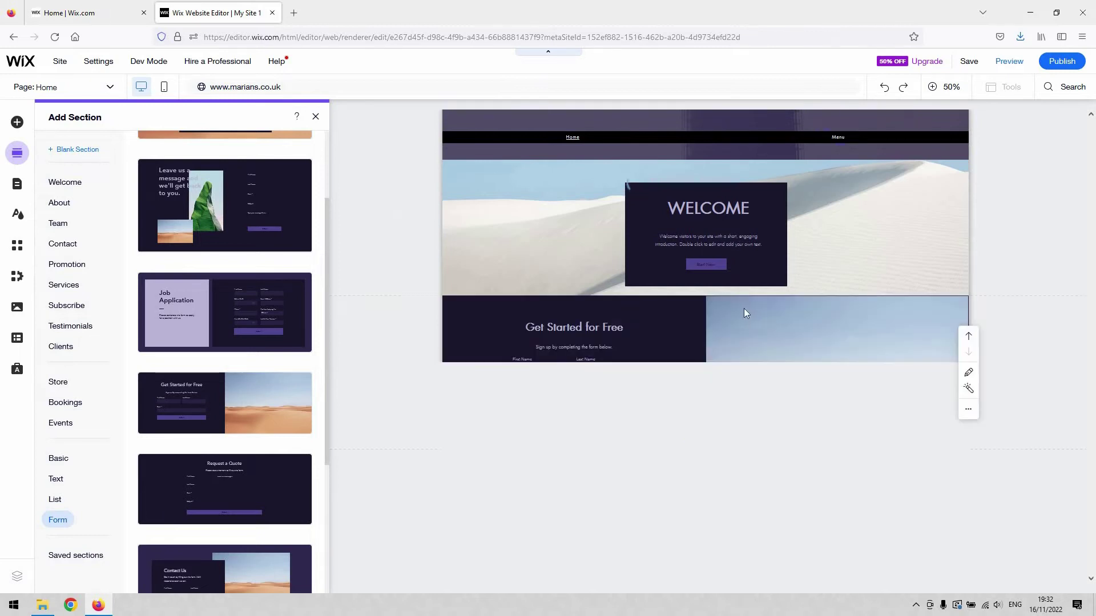
left_click(745, 309)
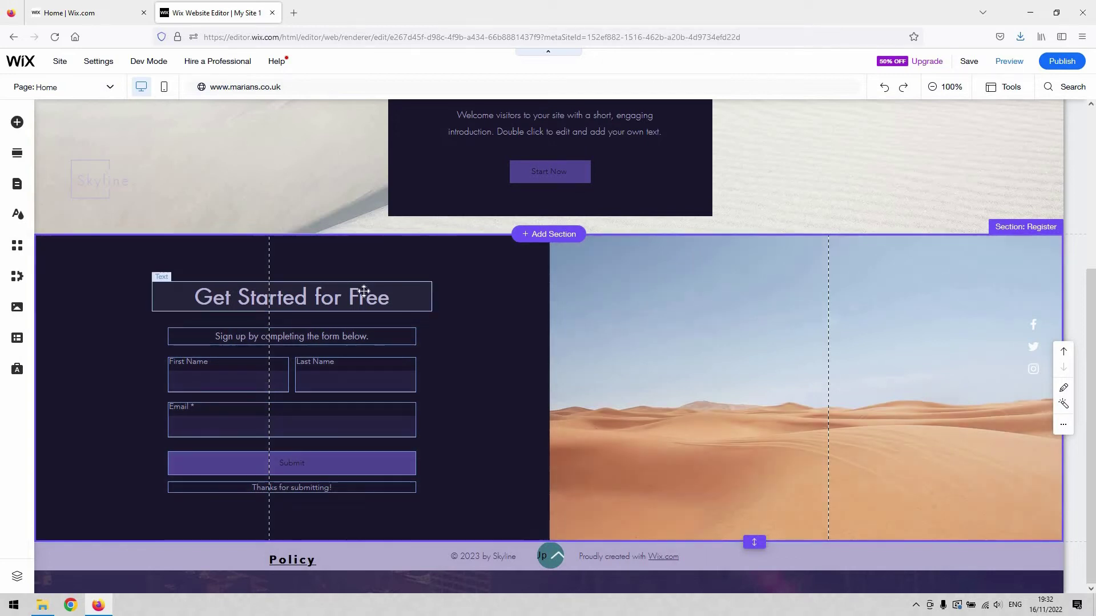
left_click(319, 291)
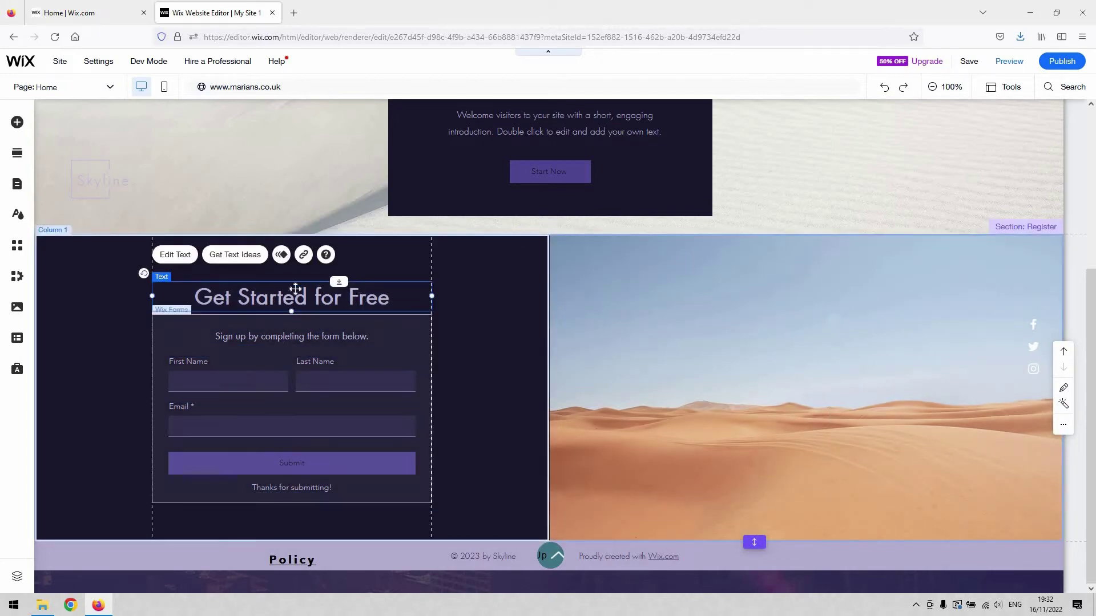
left_click(238, 344)
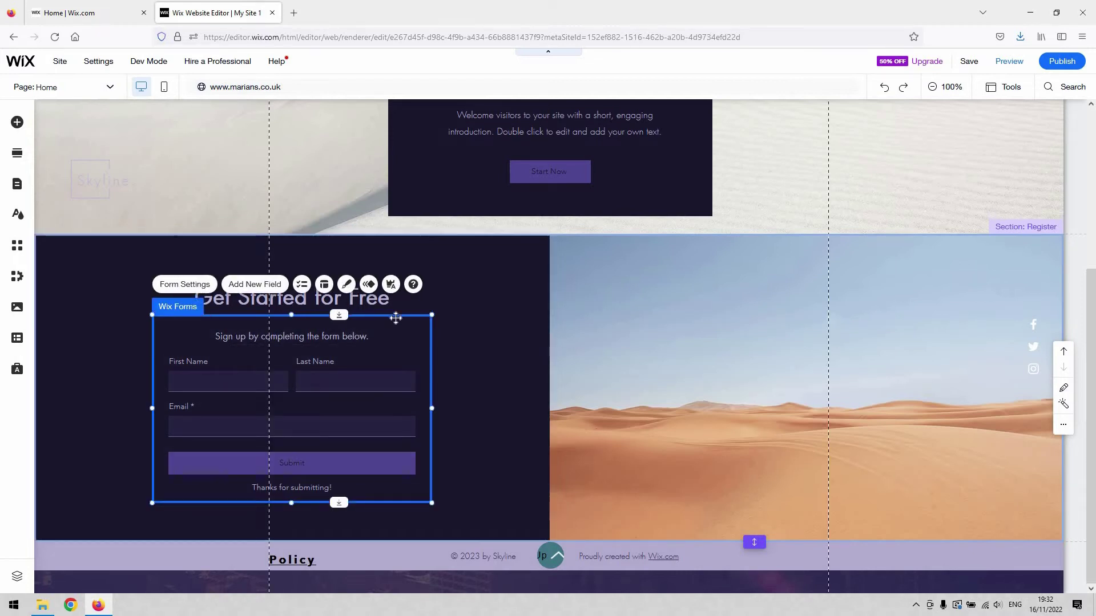
left_click(312, 297)
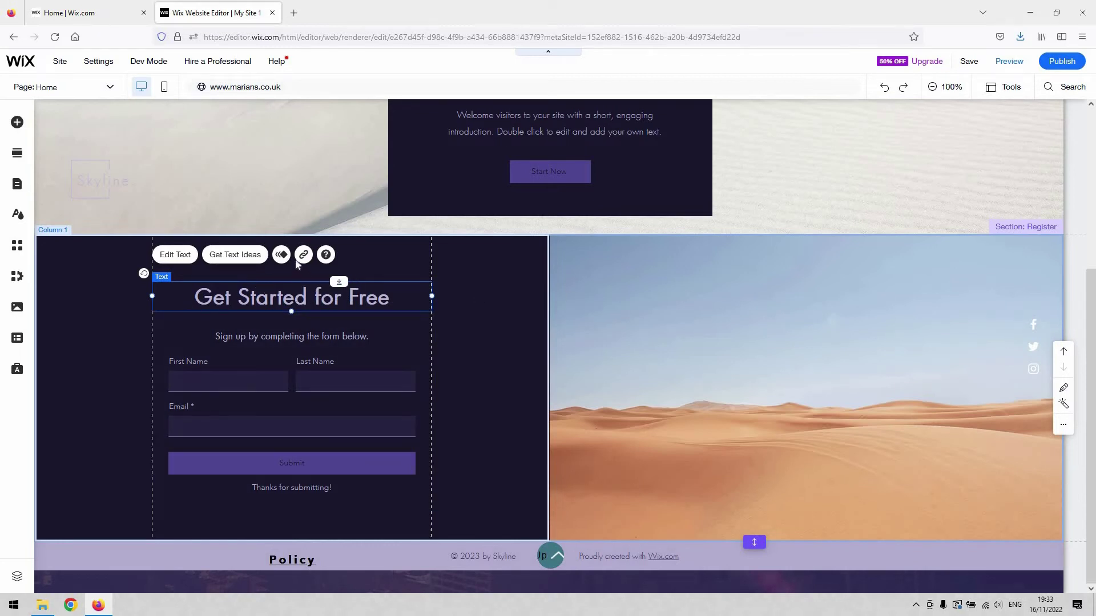
left_click(341, 338)
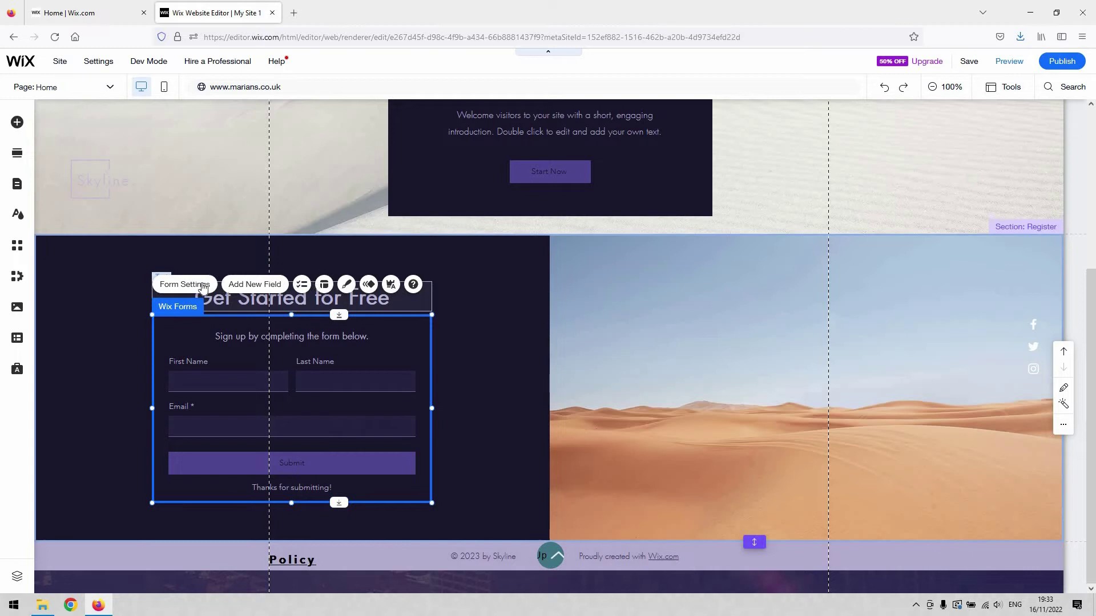
left_click(202, 285)
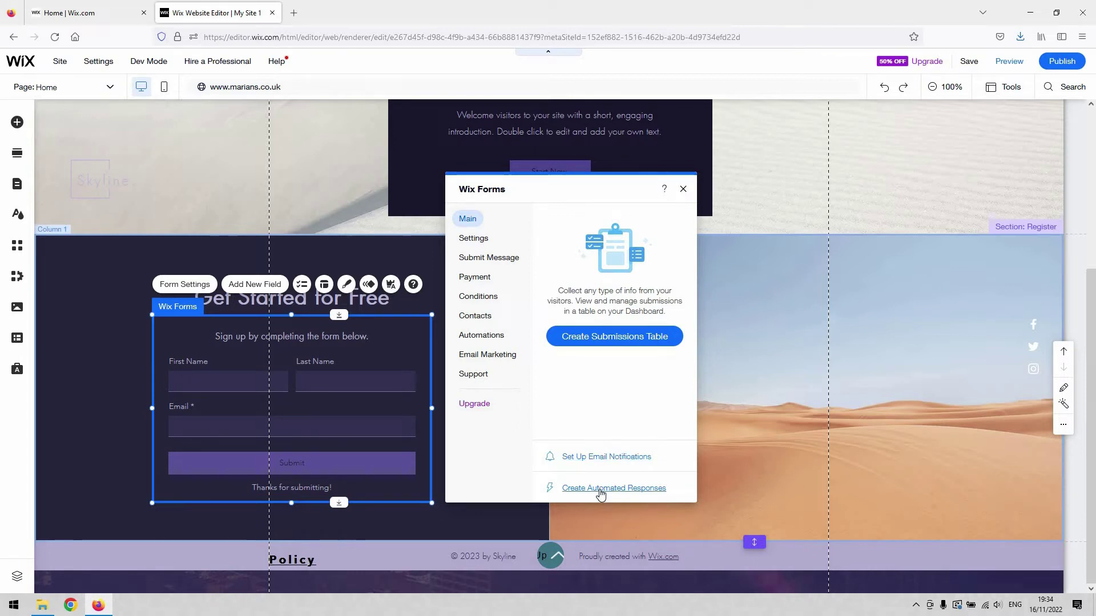
Explore the Contact 4 form's general settings and Email Notifications, returning to the Settings page.
left_click(473, 238)
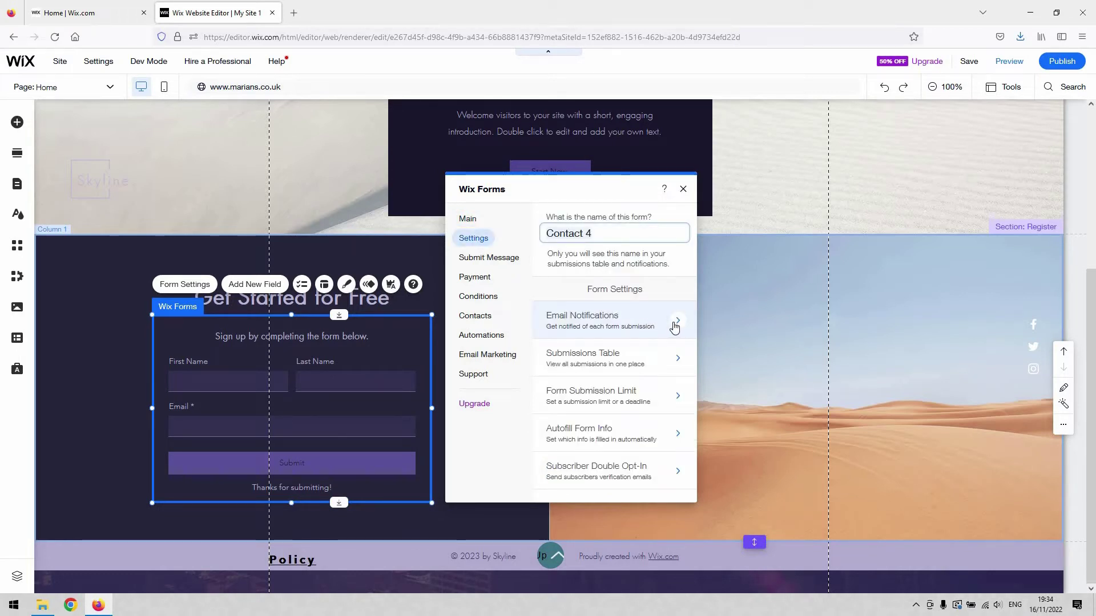
left_click(675, 326)
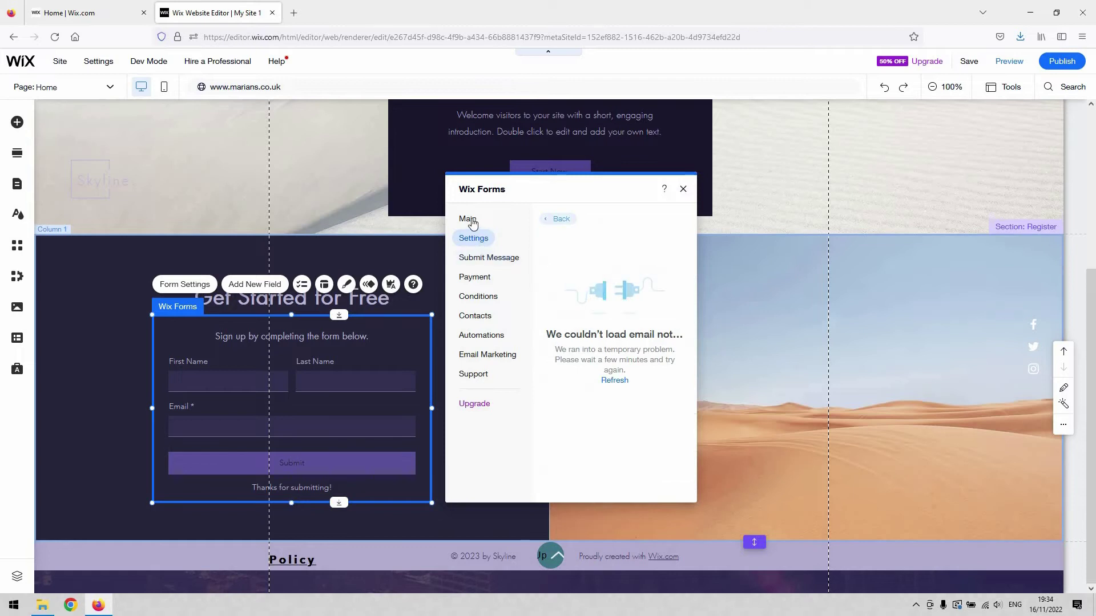
left_click(471, 222)
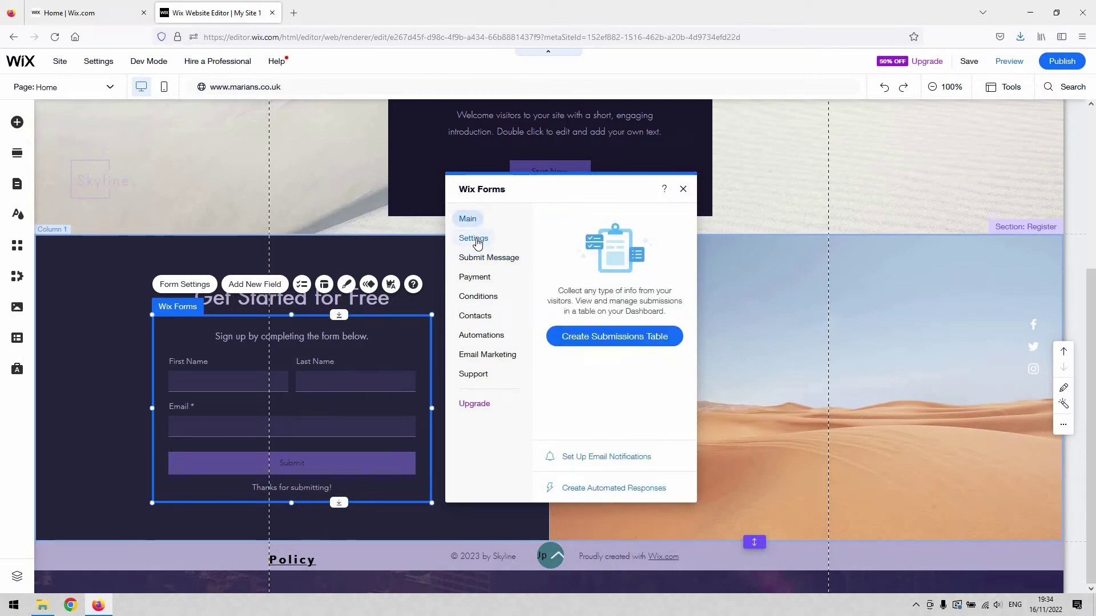
left_click(484, 237)
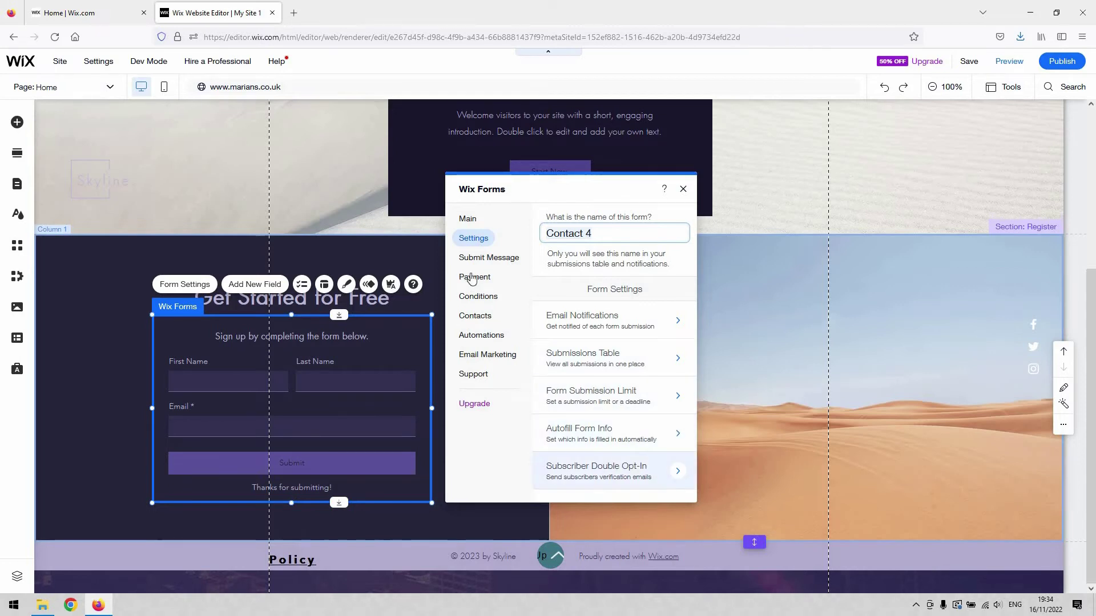
Review the form's submit message, payment, save-to-contacts and rules options, then close the settings.
left_click(488, 261)
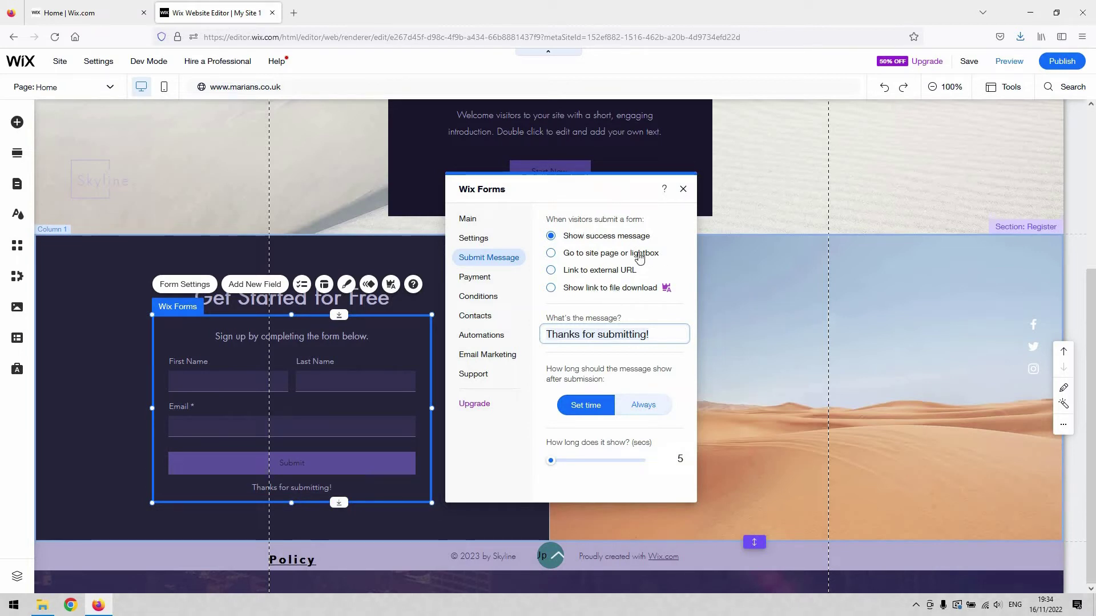
left_click(483, 276)
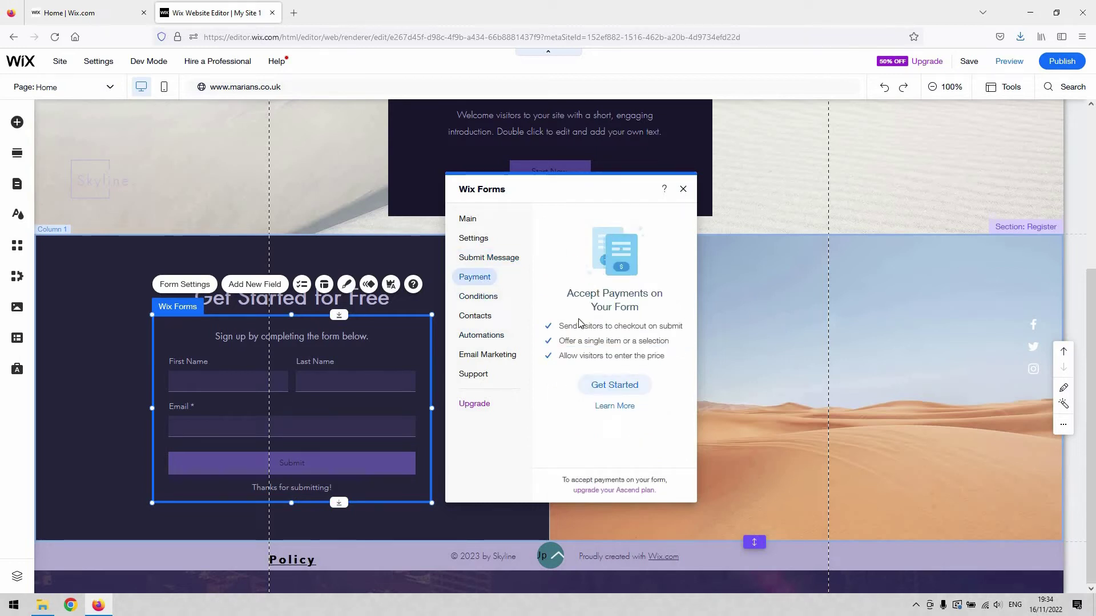
left_click(622, 389)
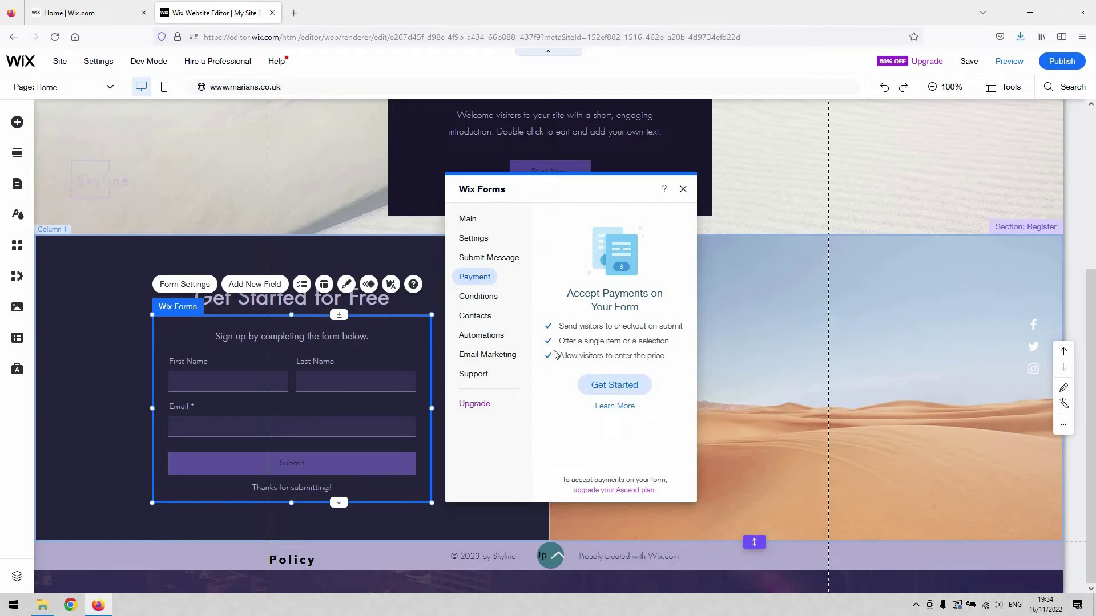
left_click(477, 314)
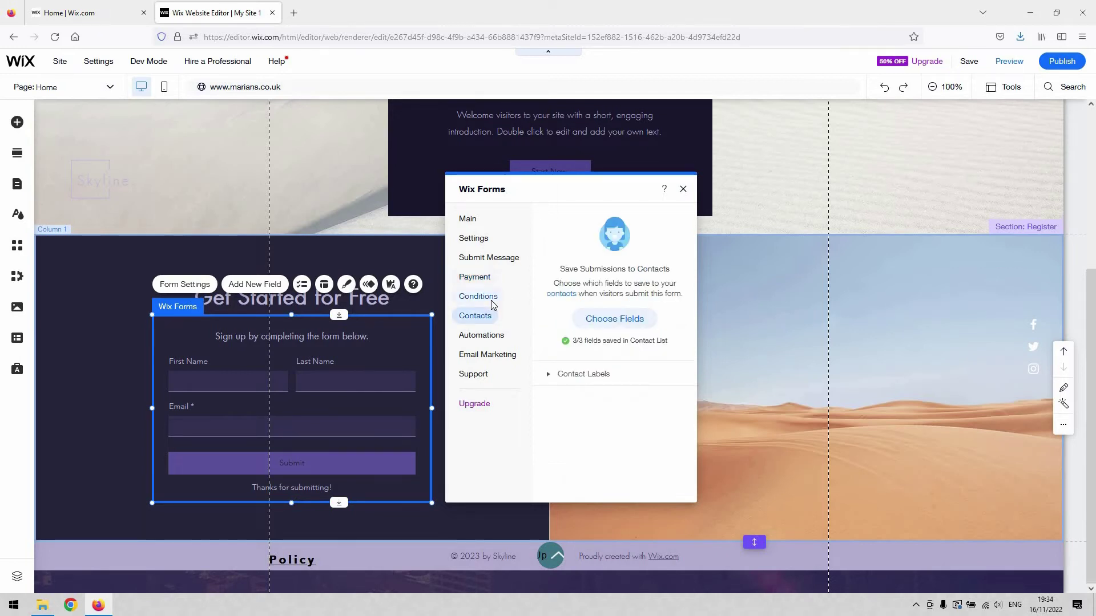
left_click(491, 300)
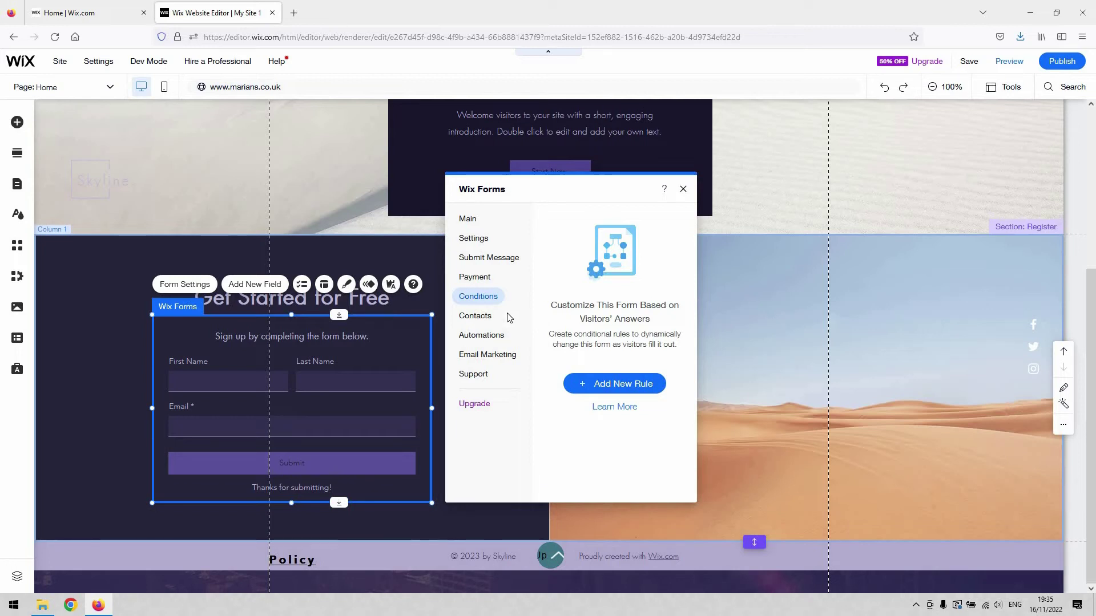
left_click(490, 317)
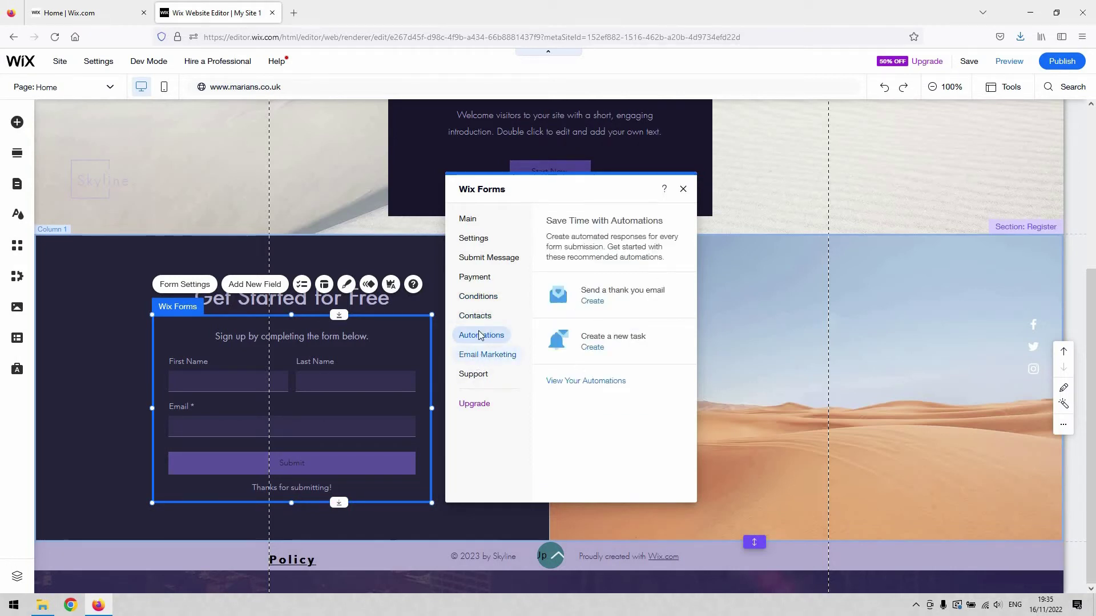
left_click(684, 190)
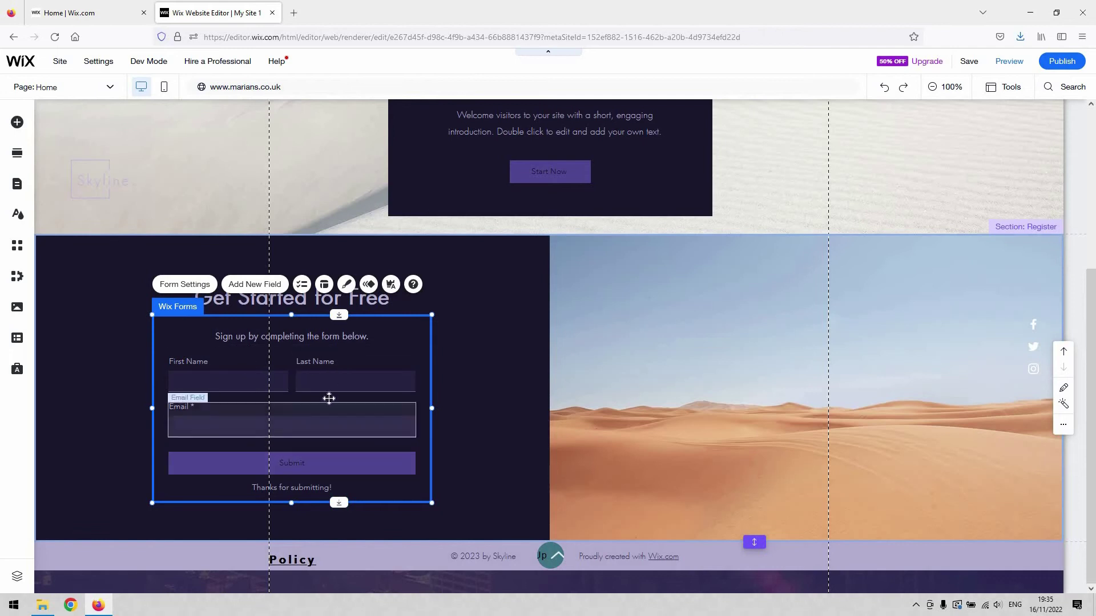
Add a Phone field from Contact Fields to the sign-up form.
left_click(266, 285)
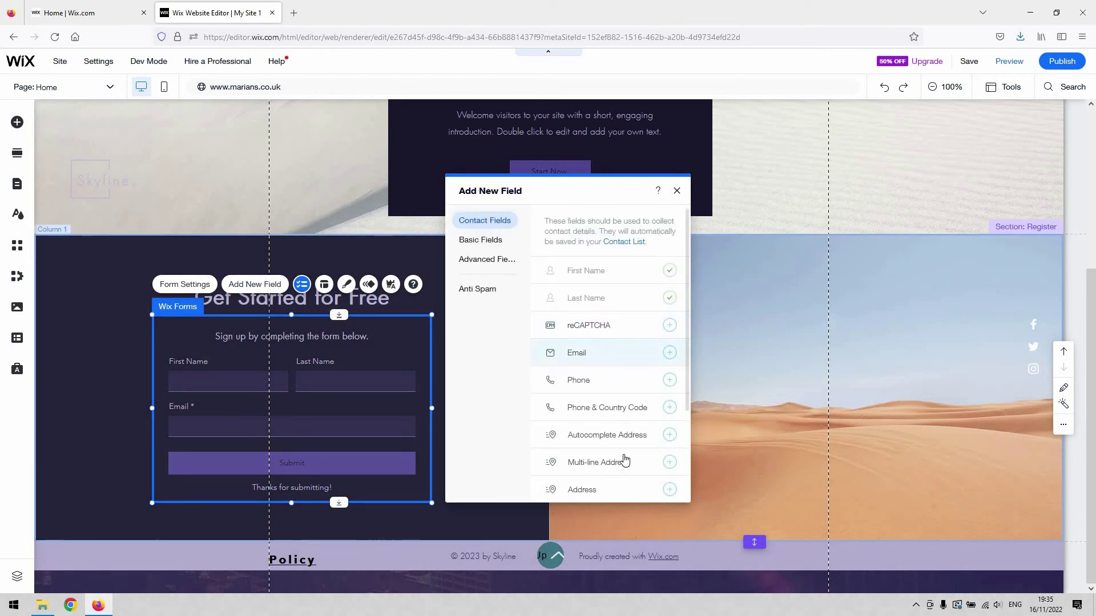
scroll(626, 323, "down", 2)
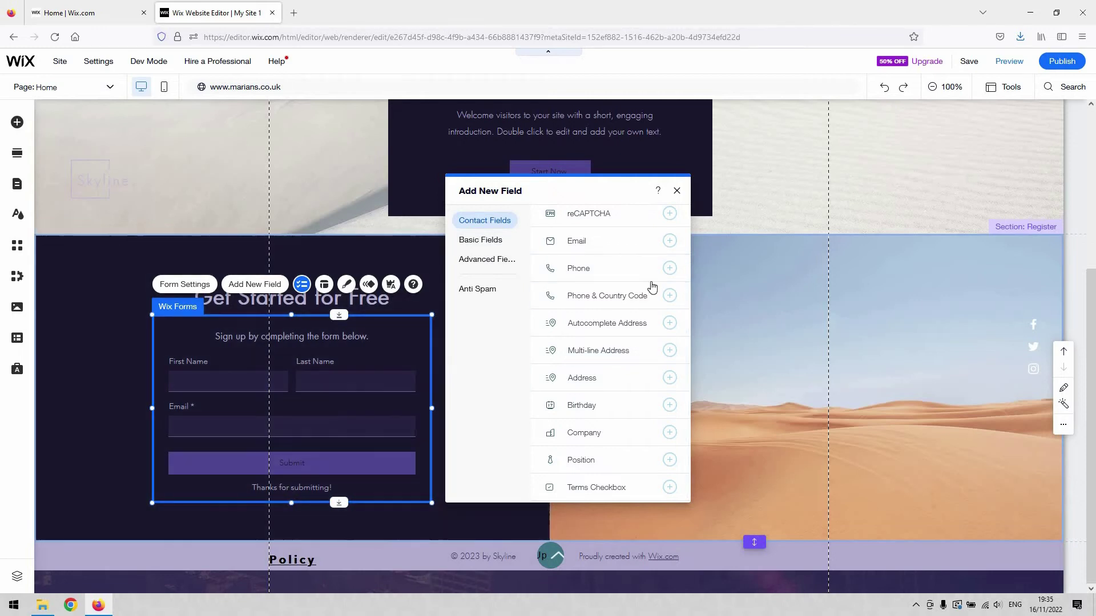
left_click(671, 272)
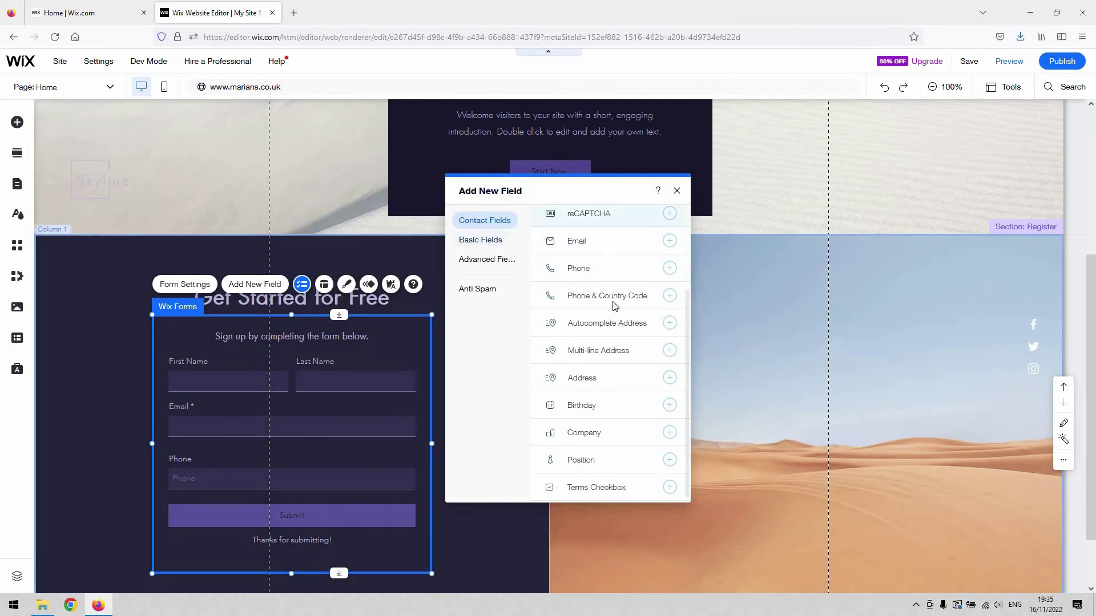
scroll(656, 265, "up", 2)
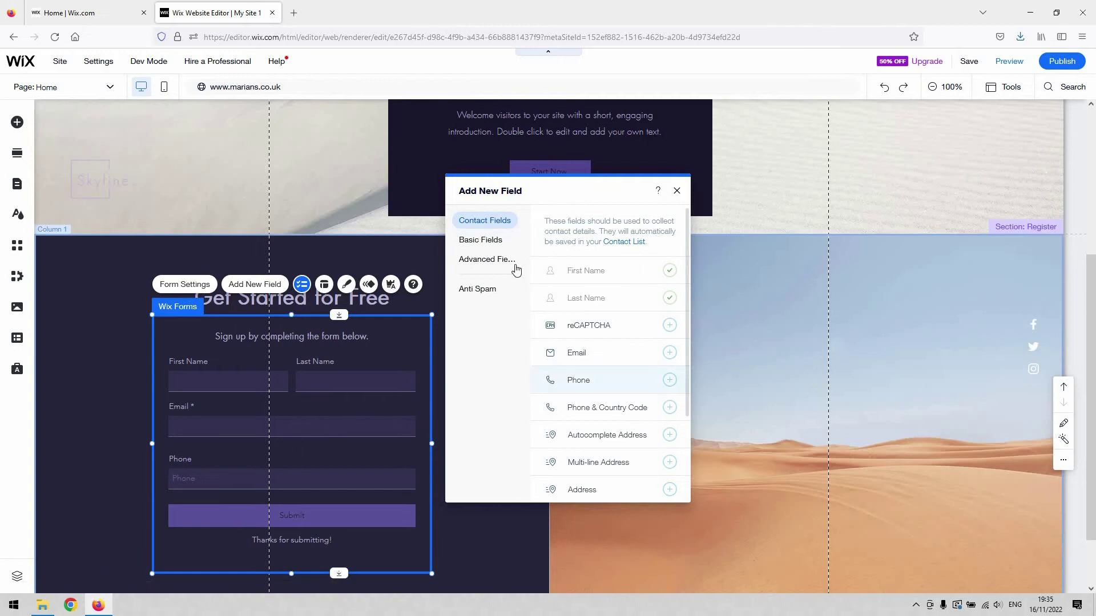
Browse the Basic and Advanced field types, then close the field list.
left_click(485, 242)
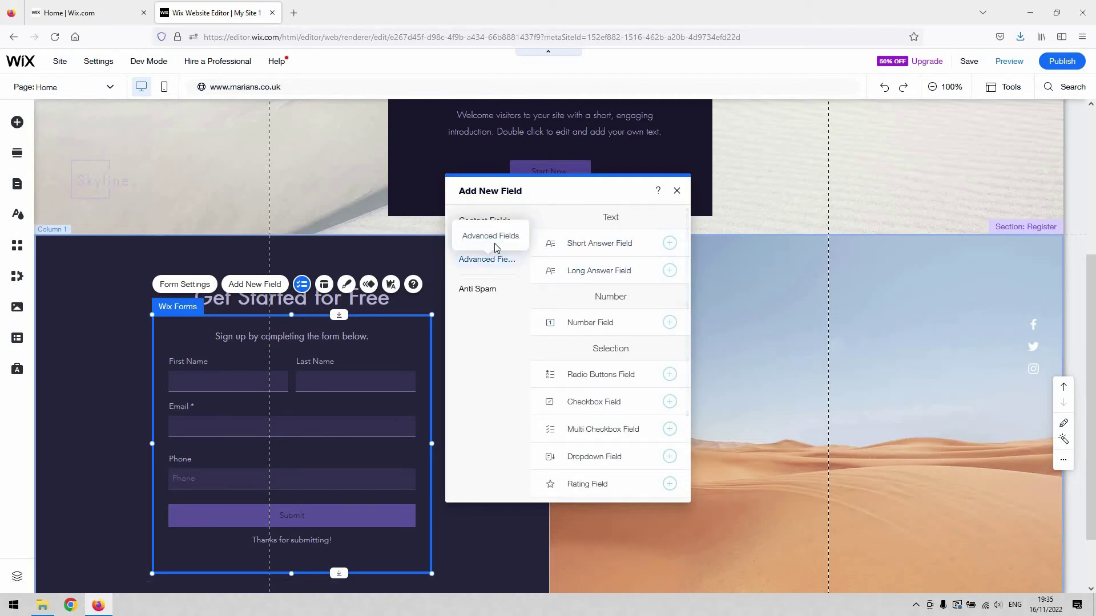
left_click(491, 260)
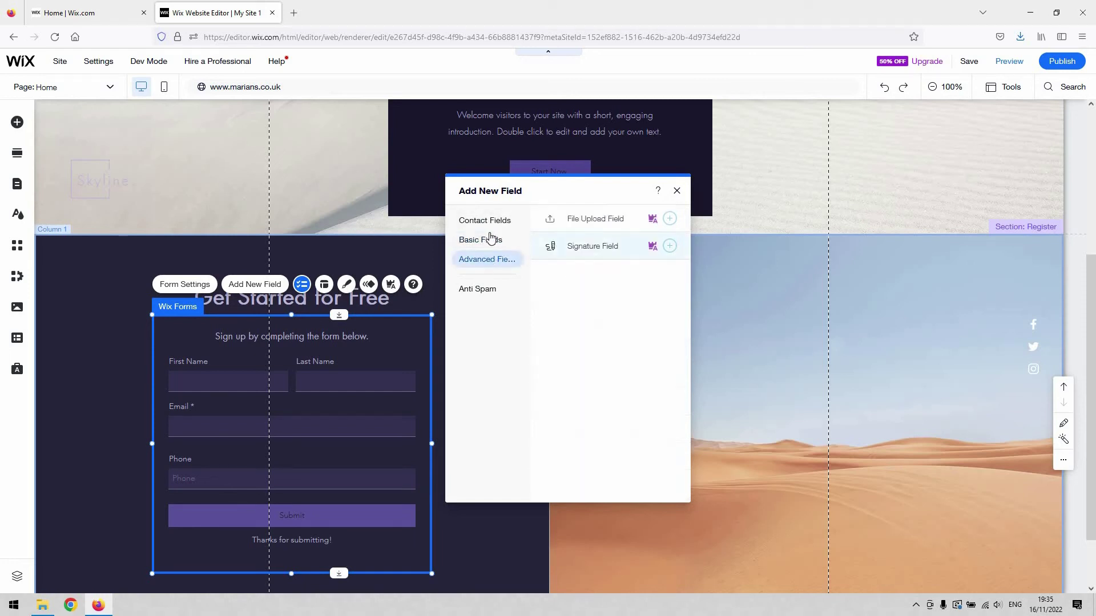
left_click(488, 239)
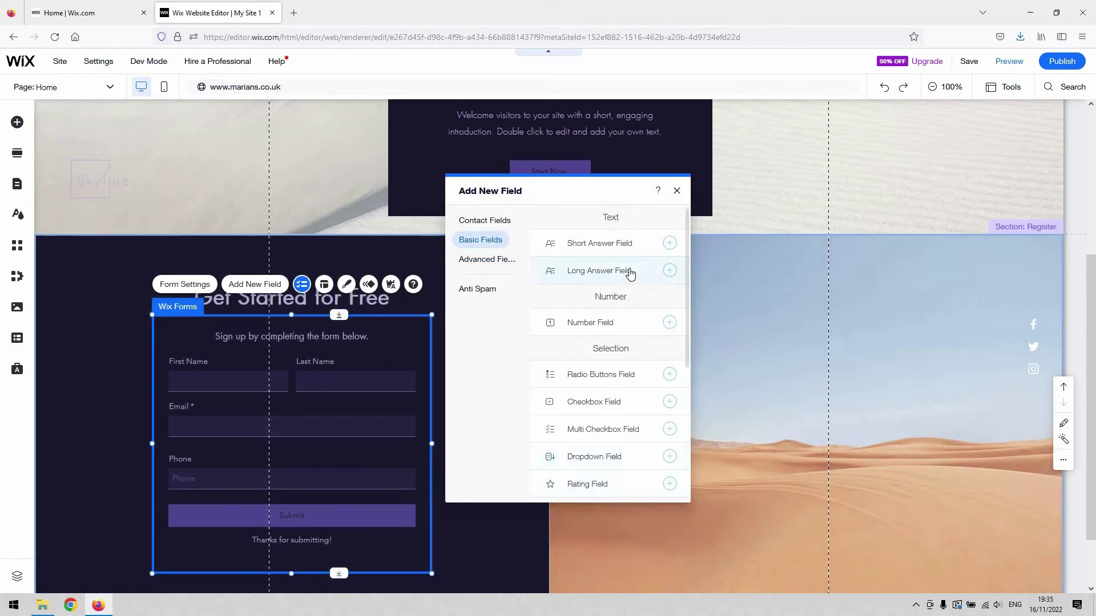
scroll(619, 334, "down", 4)
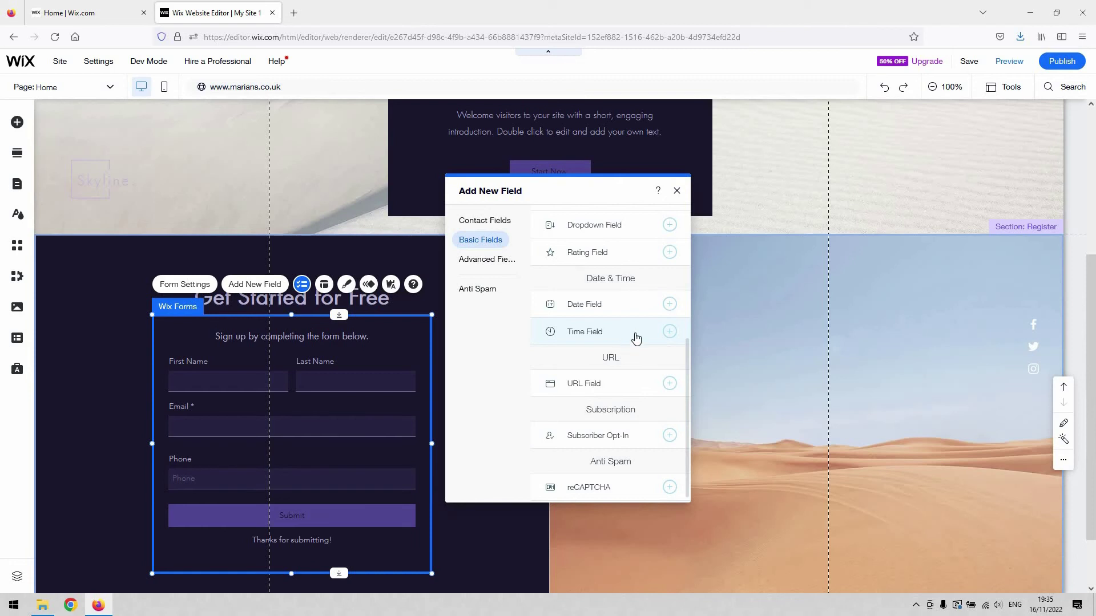
scroll(634, 368, "up", 4)
scroll(624, 429, "down", 4)
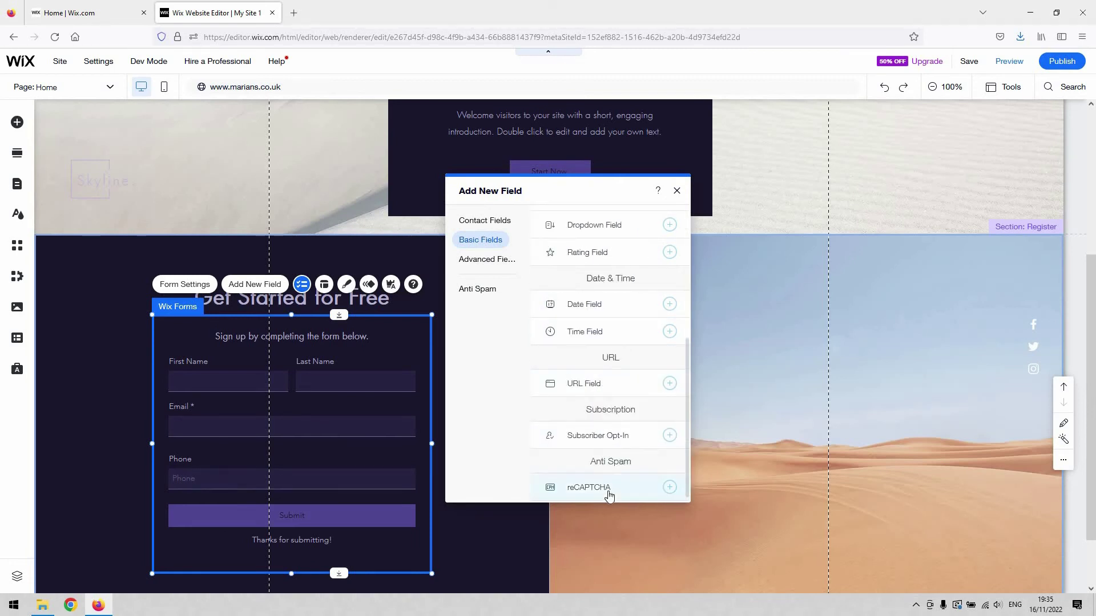
scroll(636, 405, "up", 4)
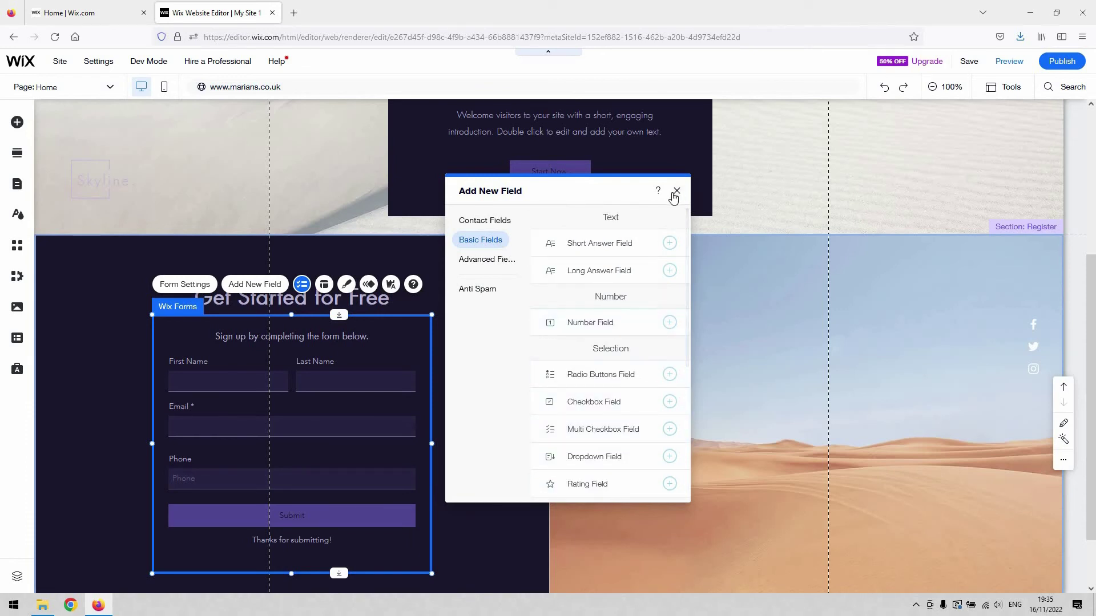
key("Escape")
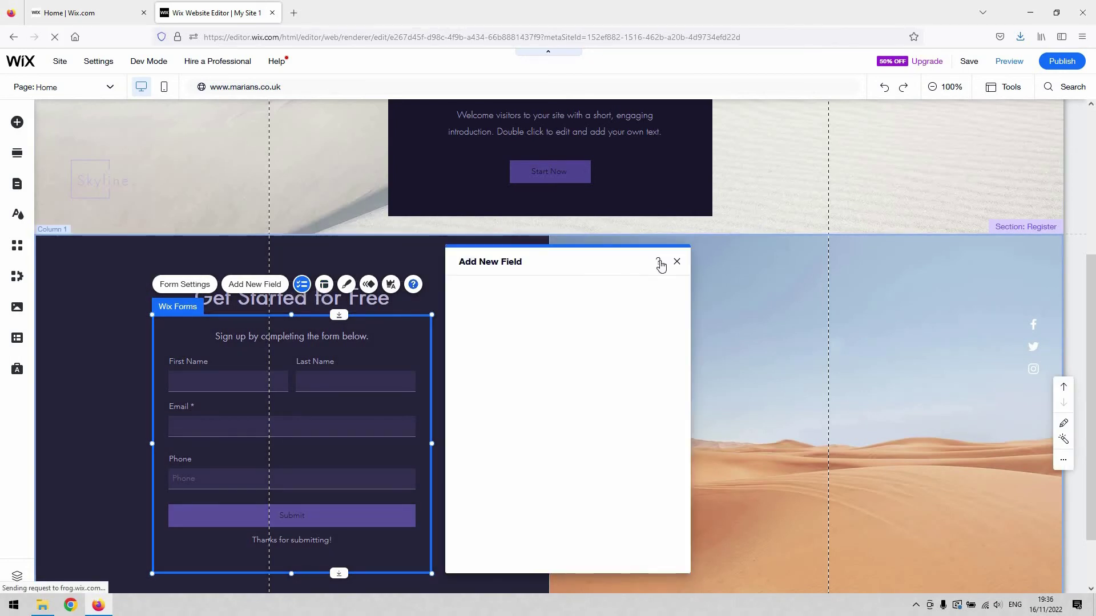
left_click(676, 261)
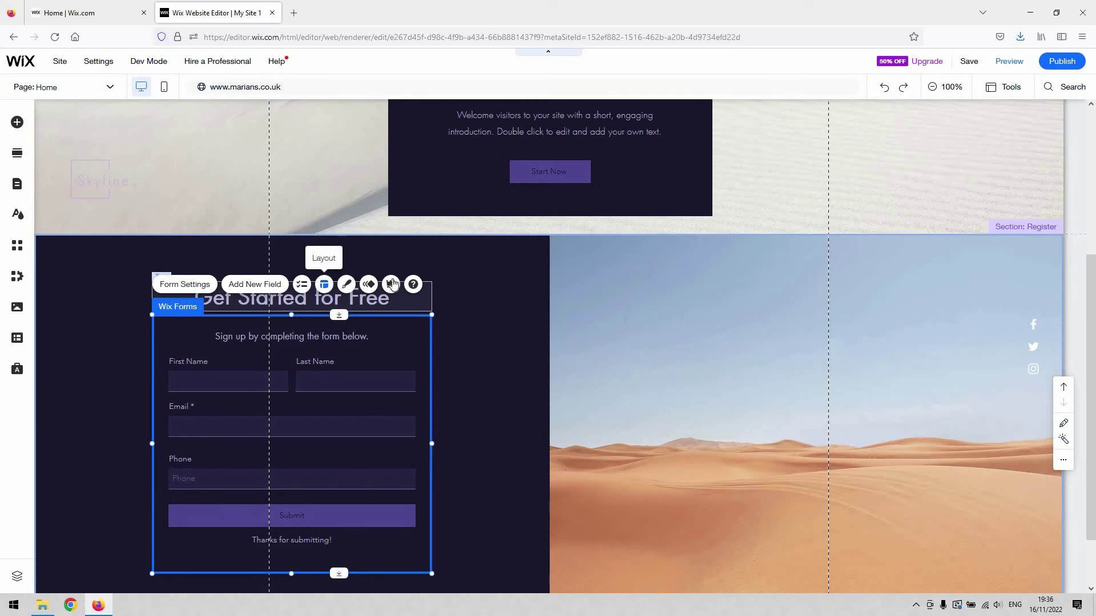
left_click(325, 285)
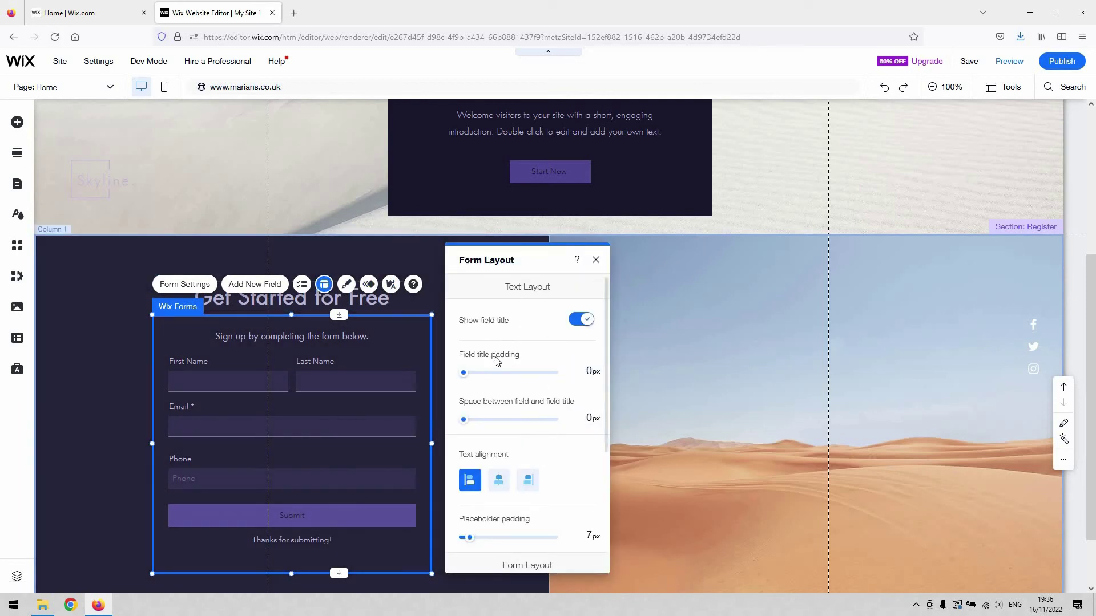
scroll(552, 406, "down", 4)
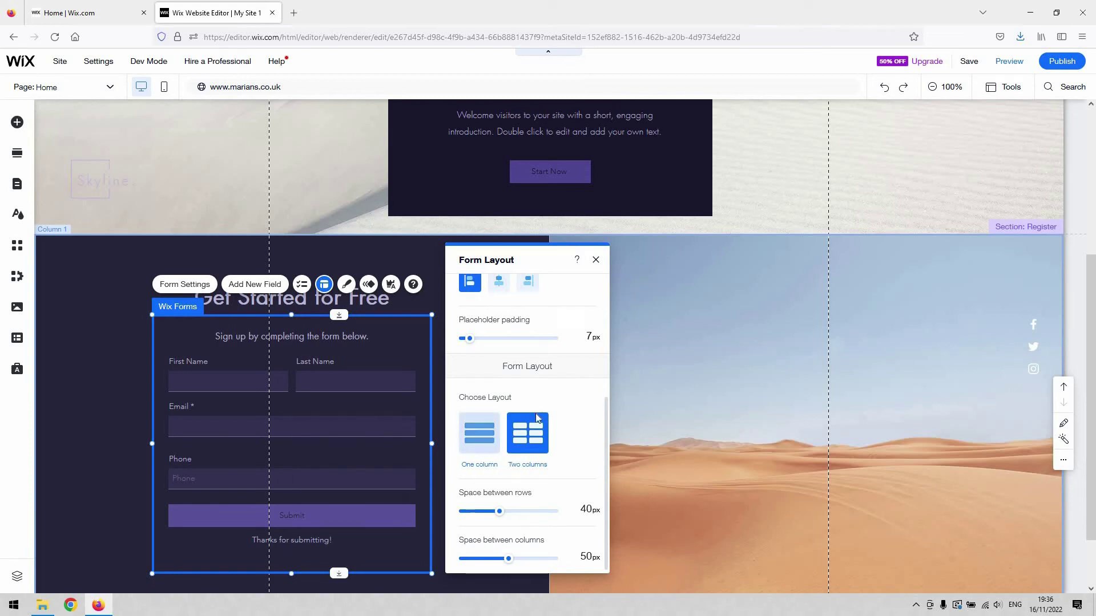
scroll(513, 421, "up", 4)
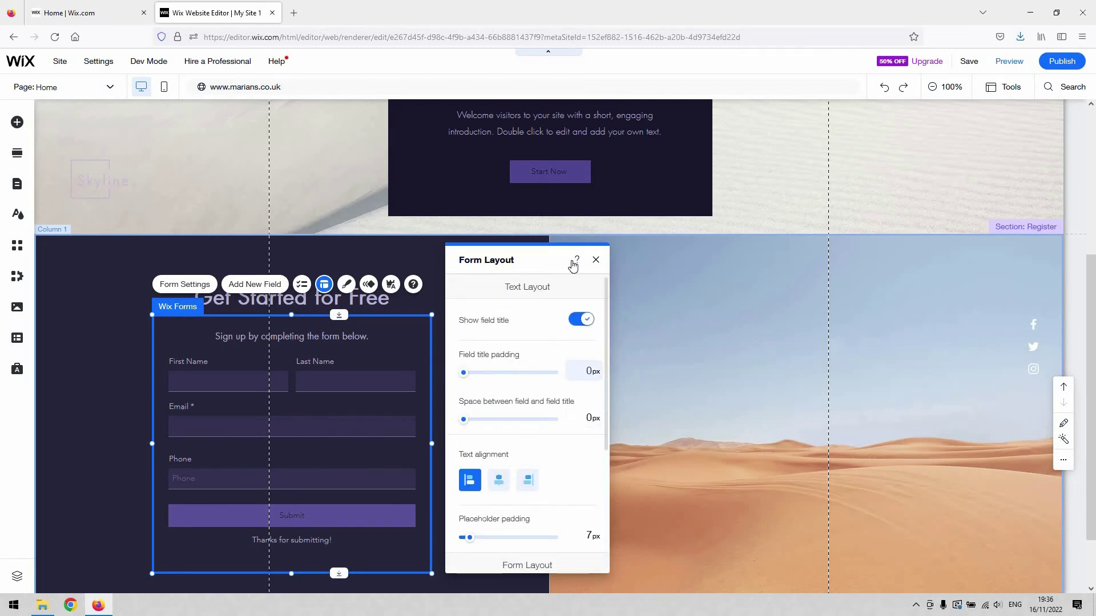
left_click(596, 260)
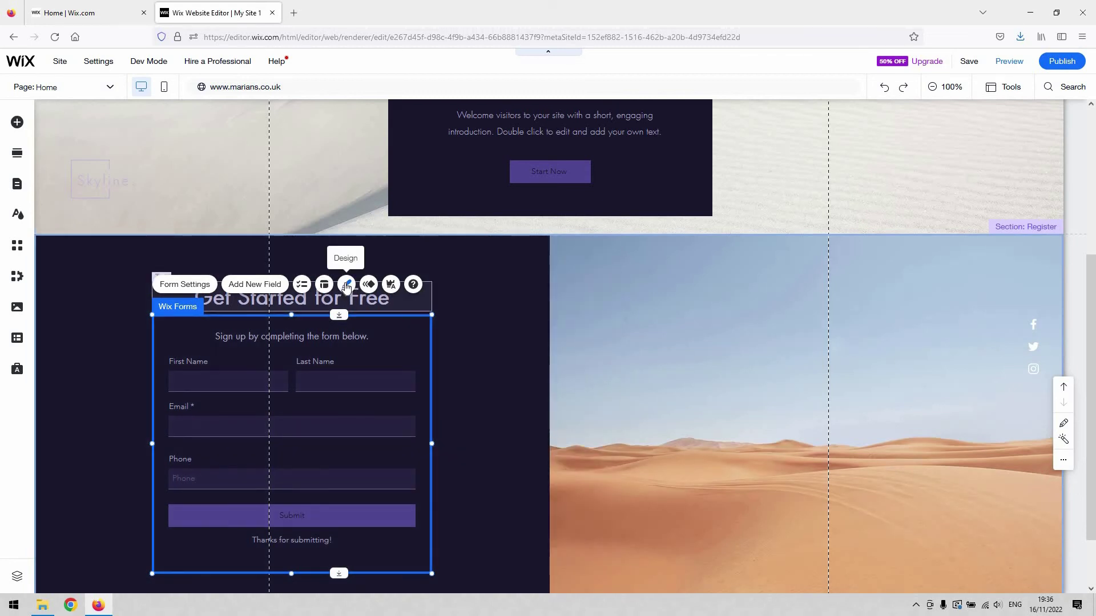
left_click(346, 285)
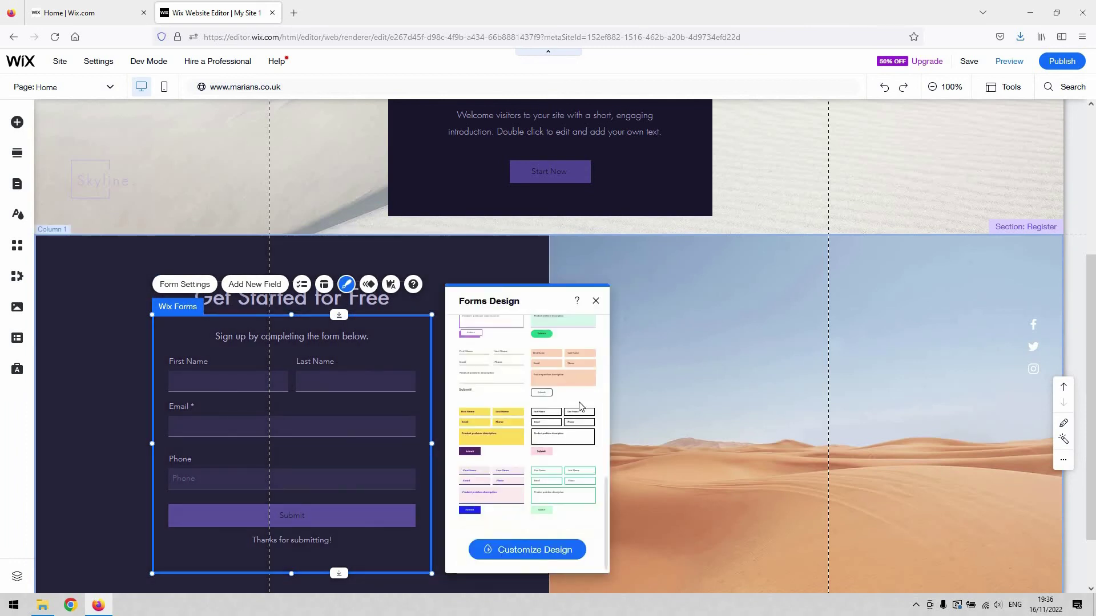
scroll(557, 446, "down", 1)
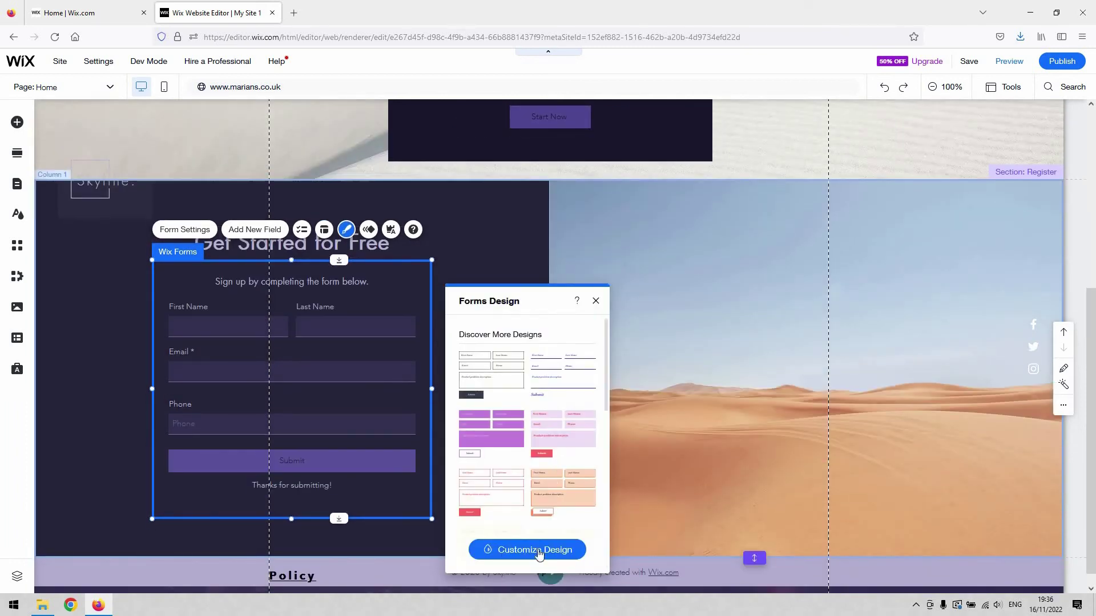
left_click(538, 551)
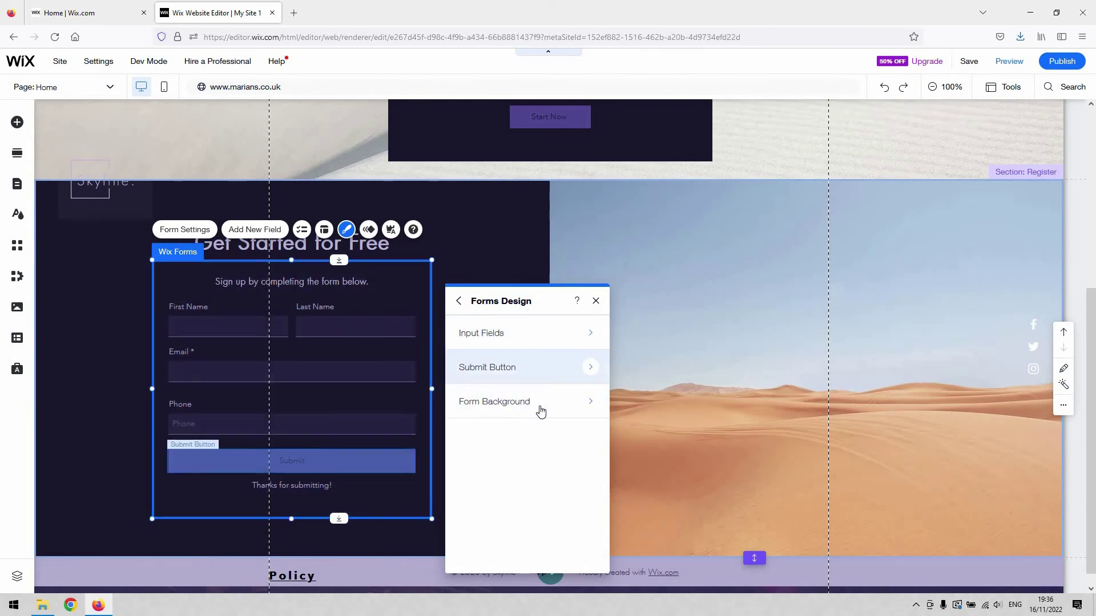
left_click(537, 414)
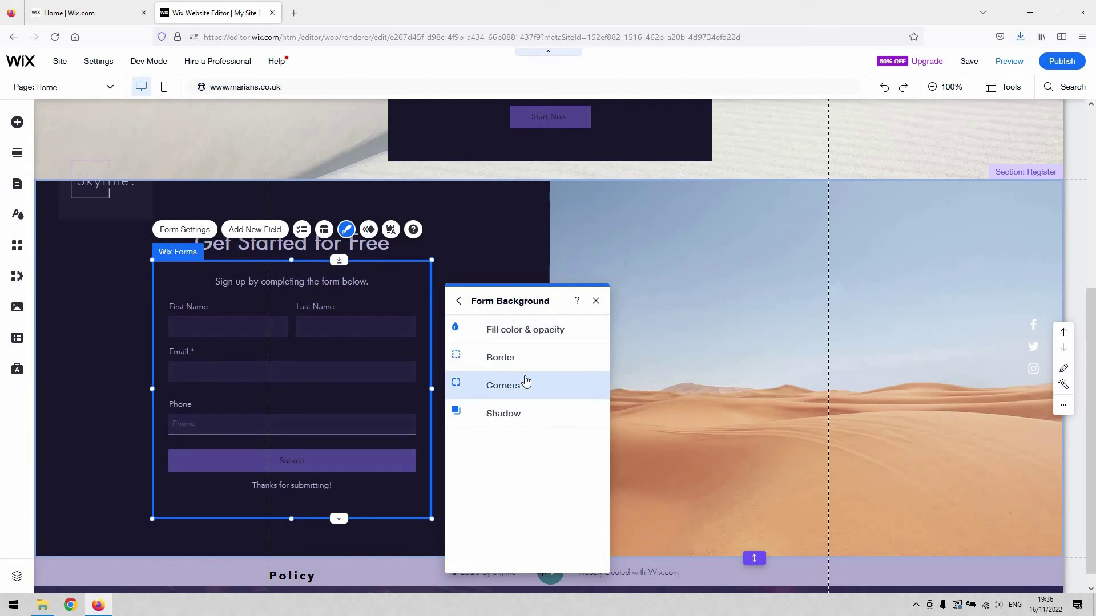
left_click(459, 299)
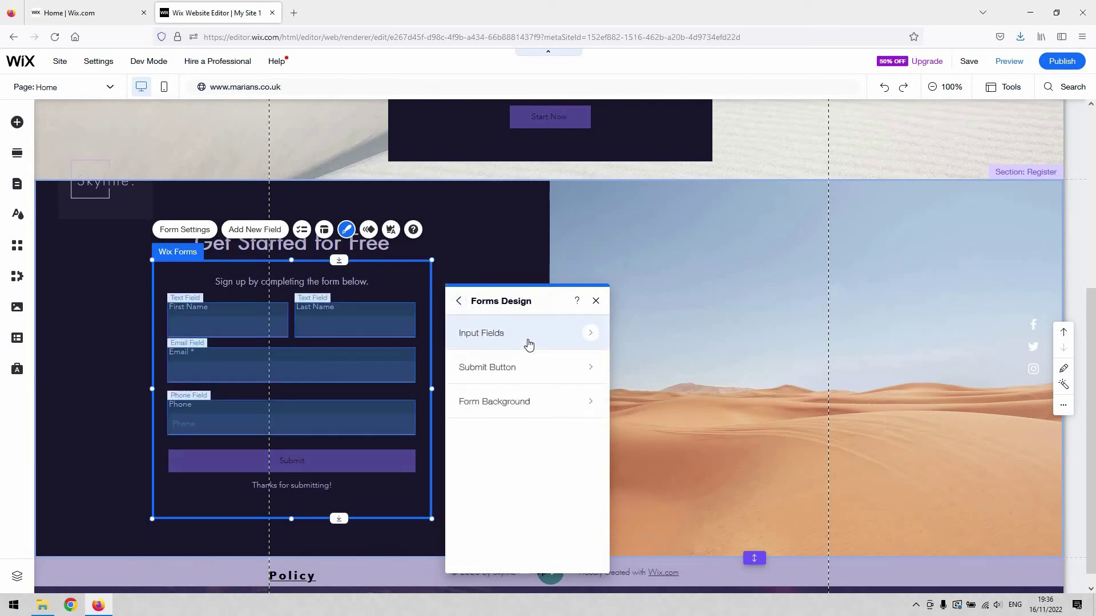
left_click(560, 336)
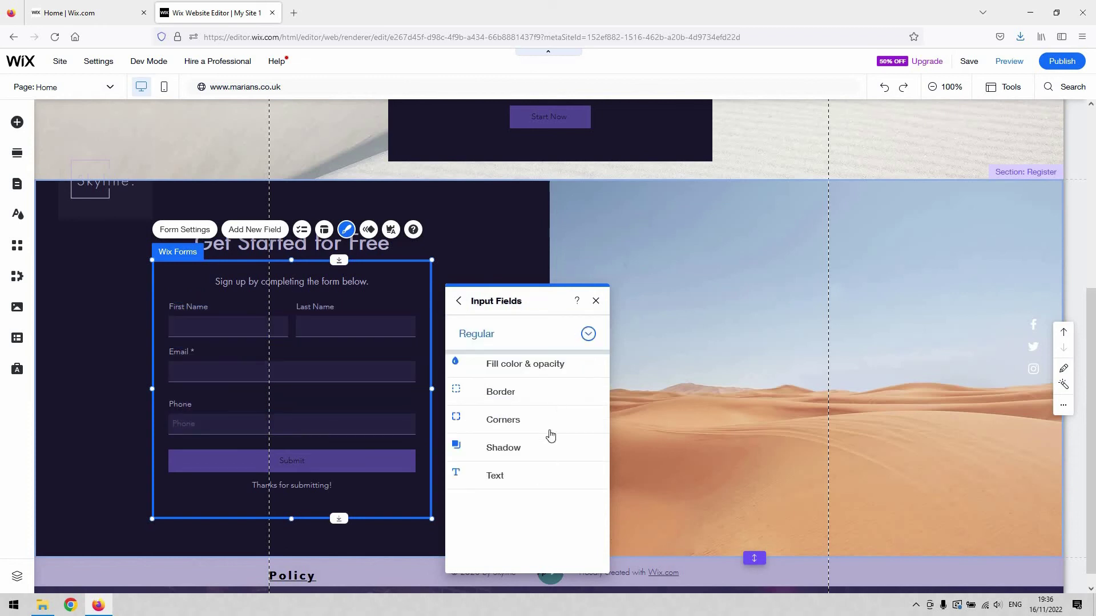
left_click(461, 303)
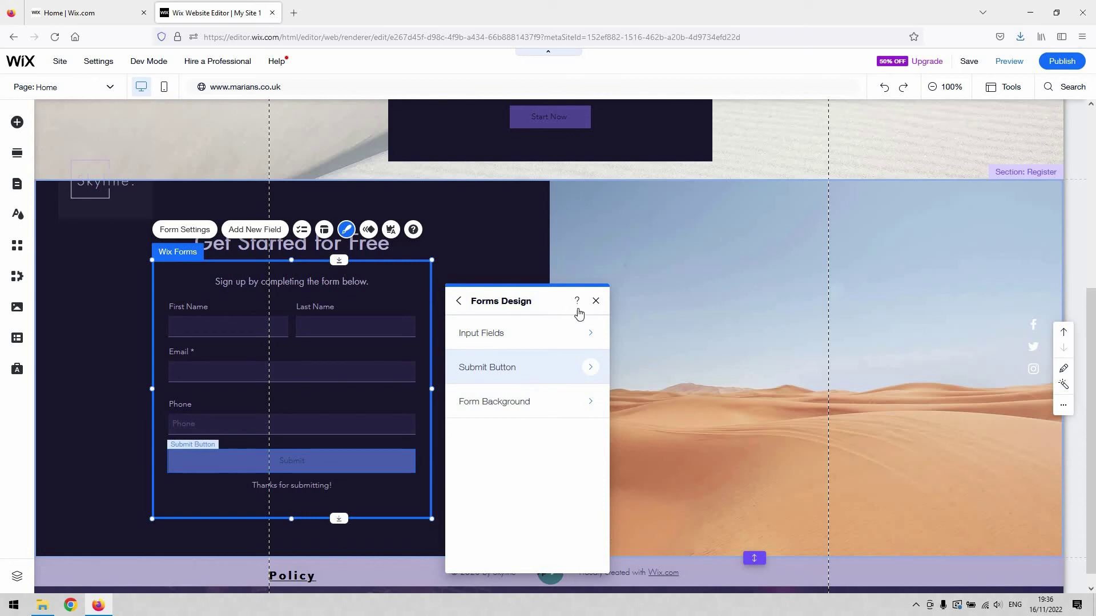
left_click(596, 301)
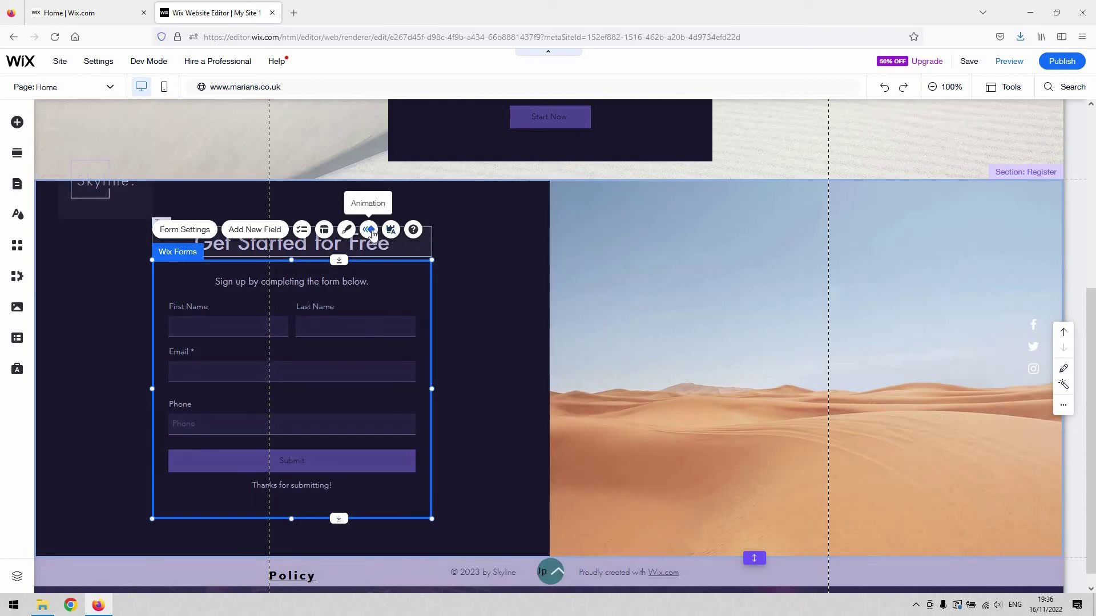
left_click(370, 231)
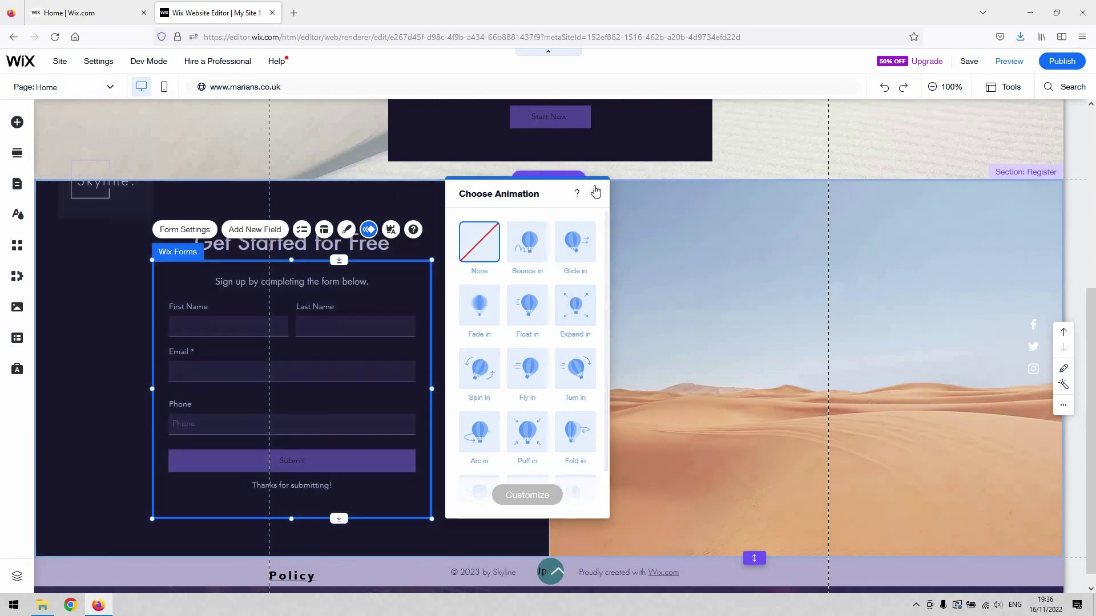
left_click(595, 192)
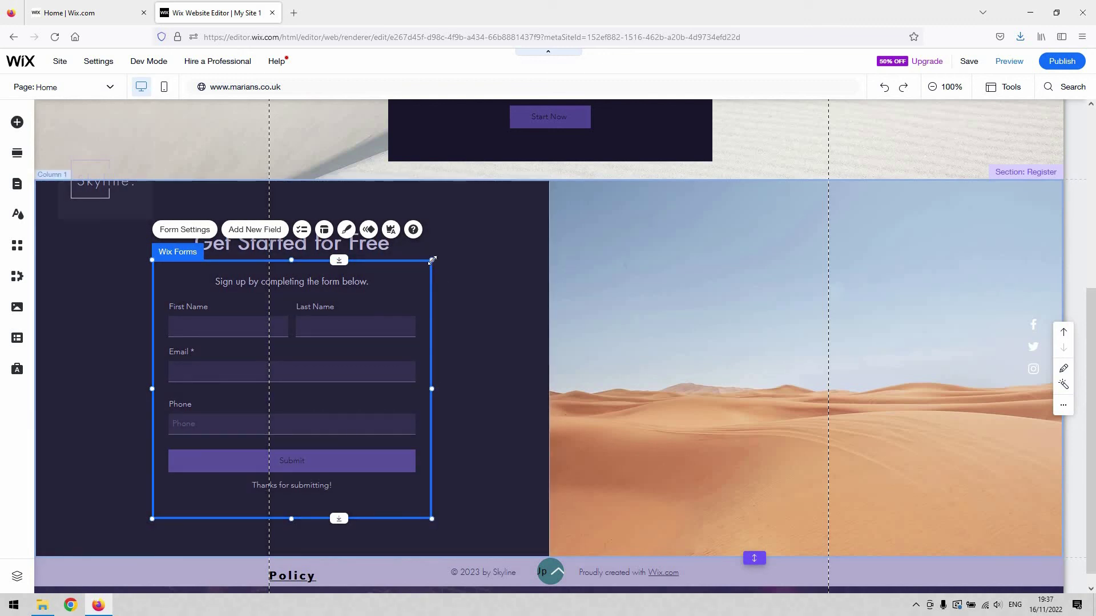
Select Column 1, the dark column holding the sign-up form, to show its toolbar.
left_click(494, 357)
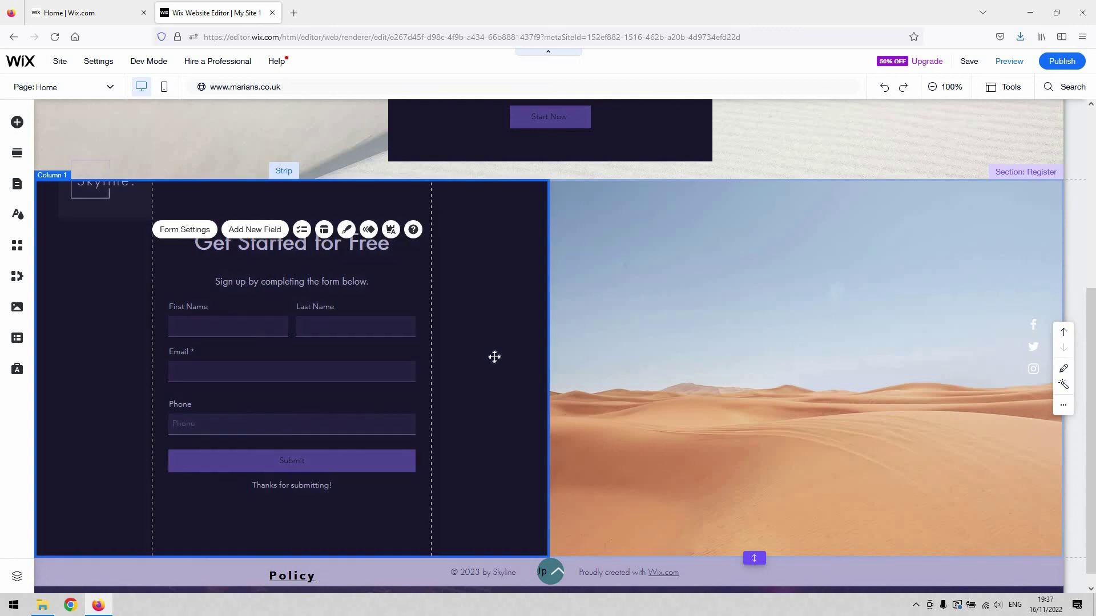